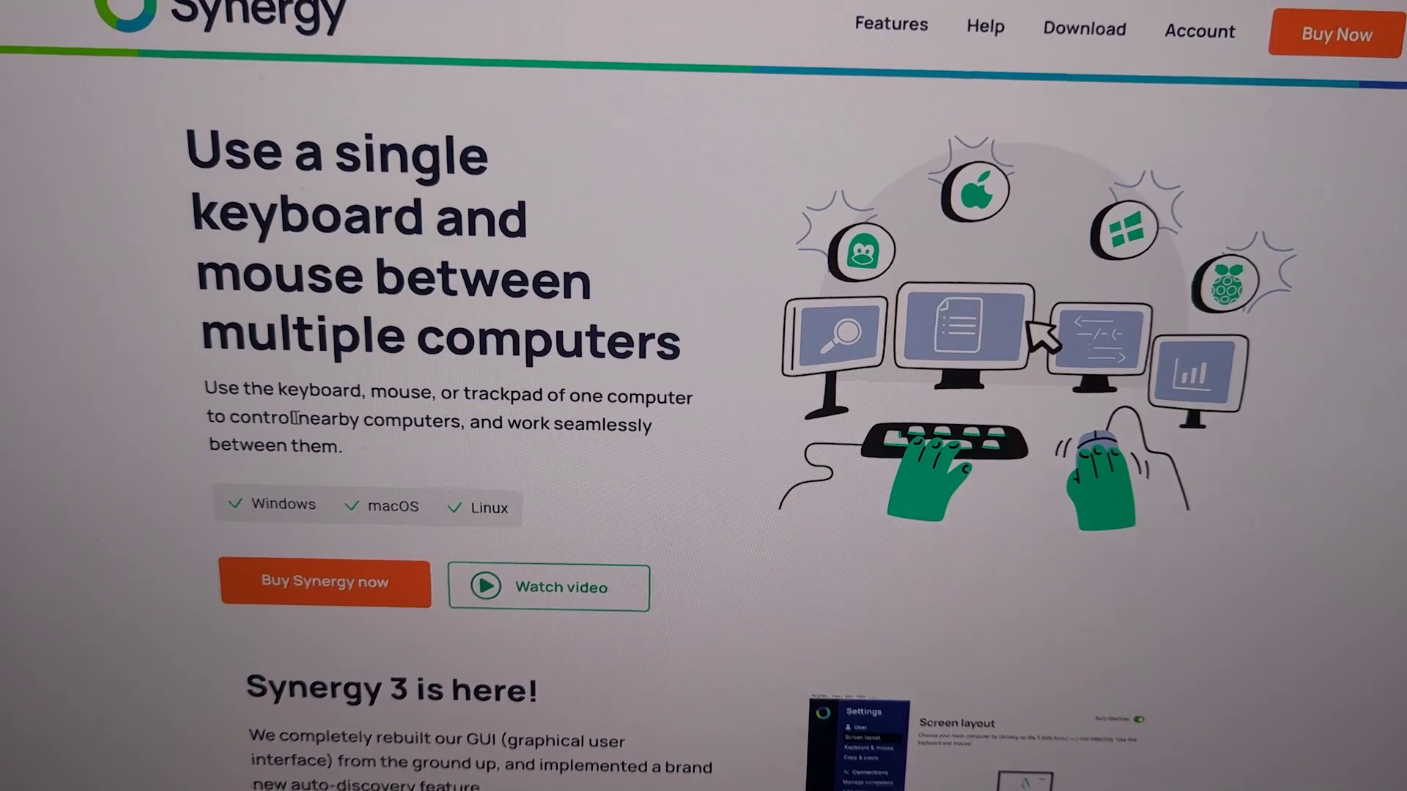
Step: Erase the typed Battle.net password, then close the Battle.net and Steam login windows
{"action": "left_click", "coordinate": [513, 438]}
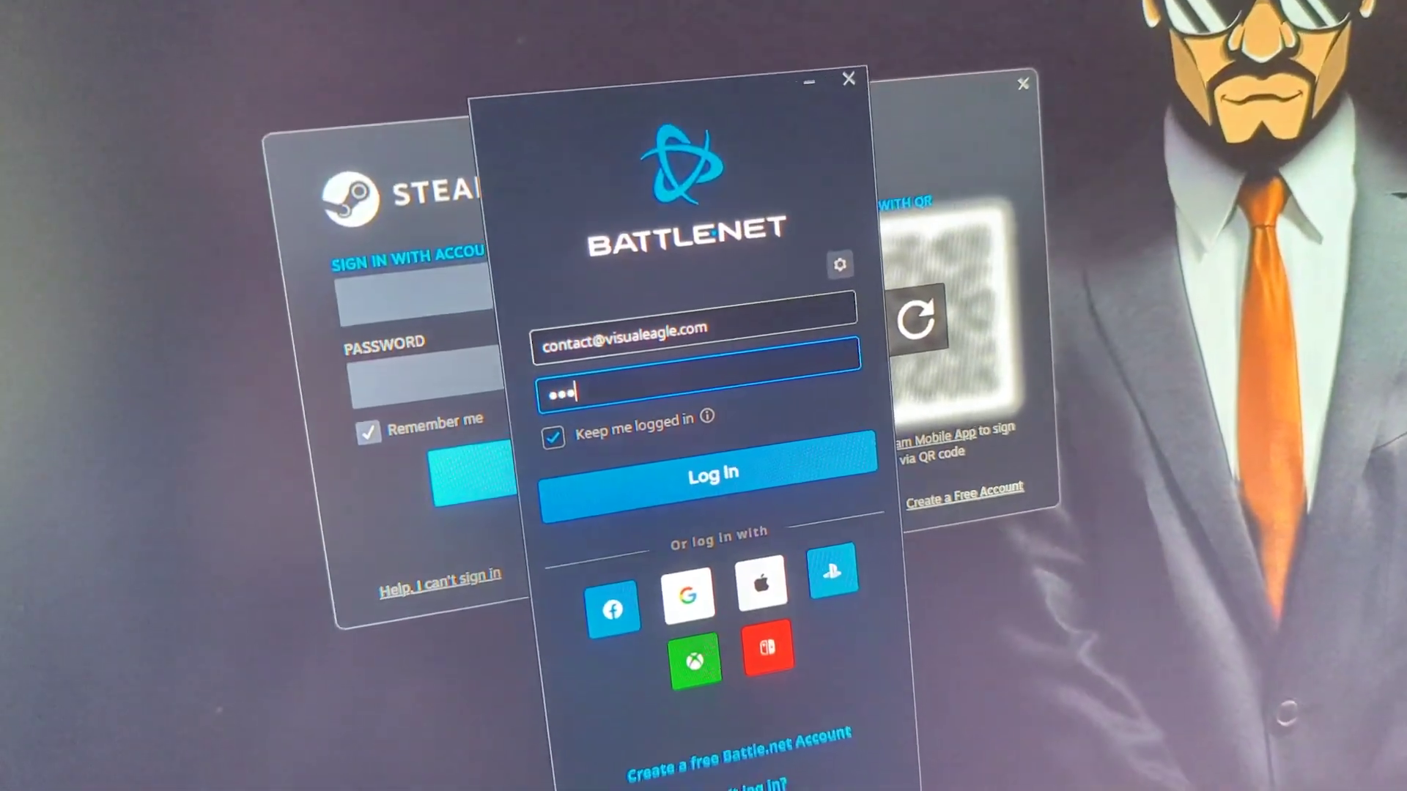
{"action": "key", "text": "ctrl+a"}
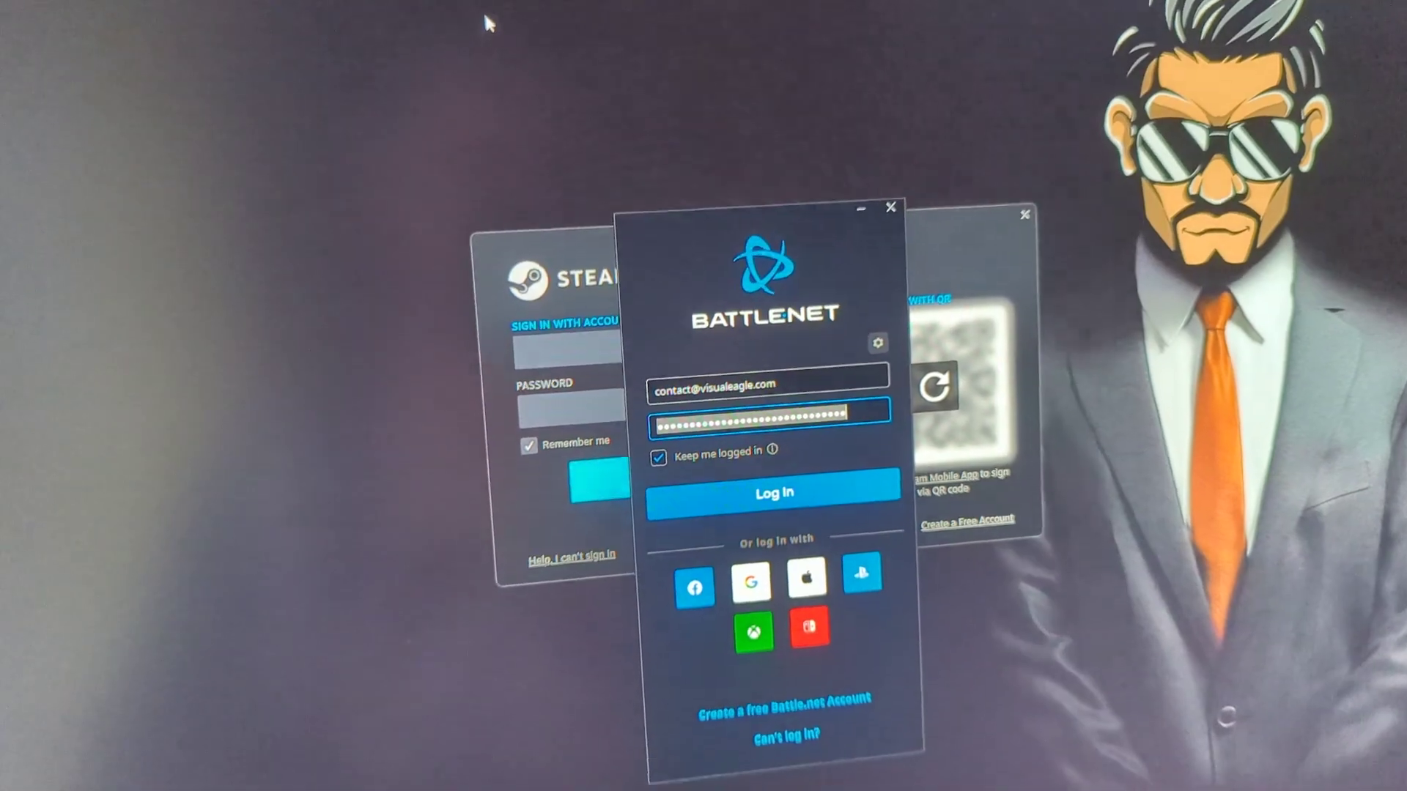
{"action": "key", "text": "BackSpace"}
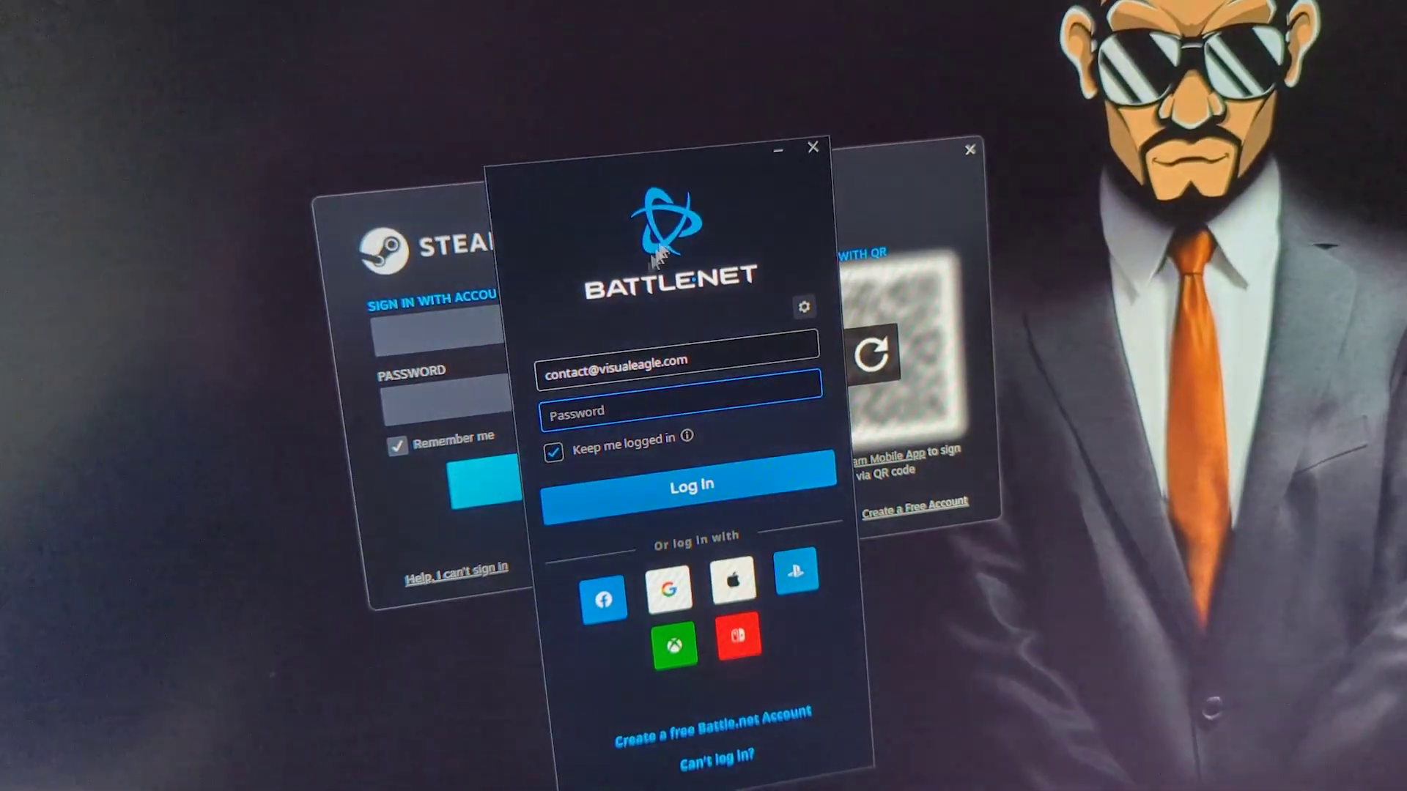
{"action": "left_click", "coordinate": [812, 147]}
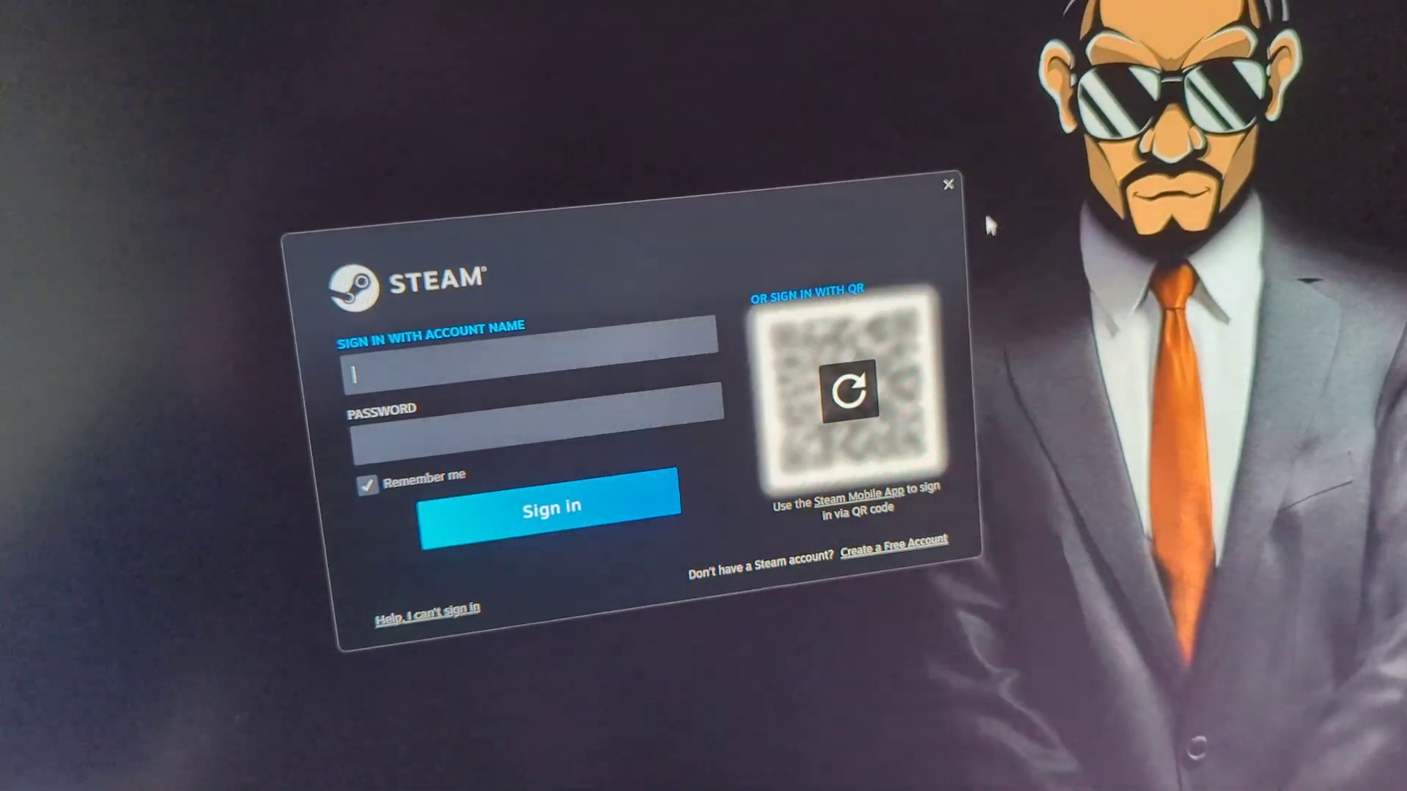
{"action": "left_click", "coordinate": [967, 212]}
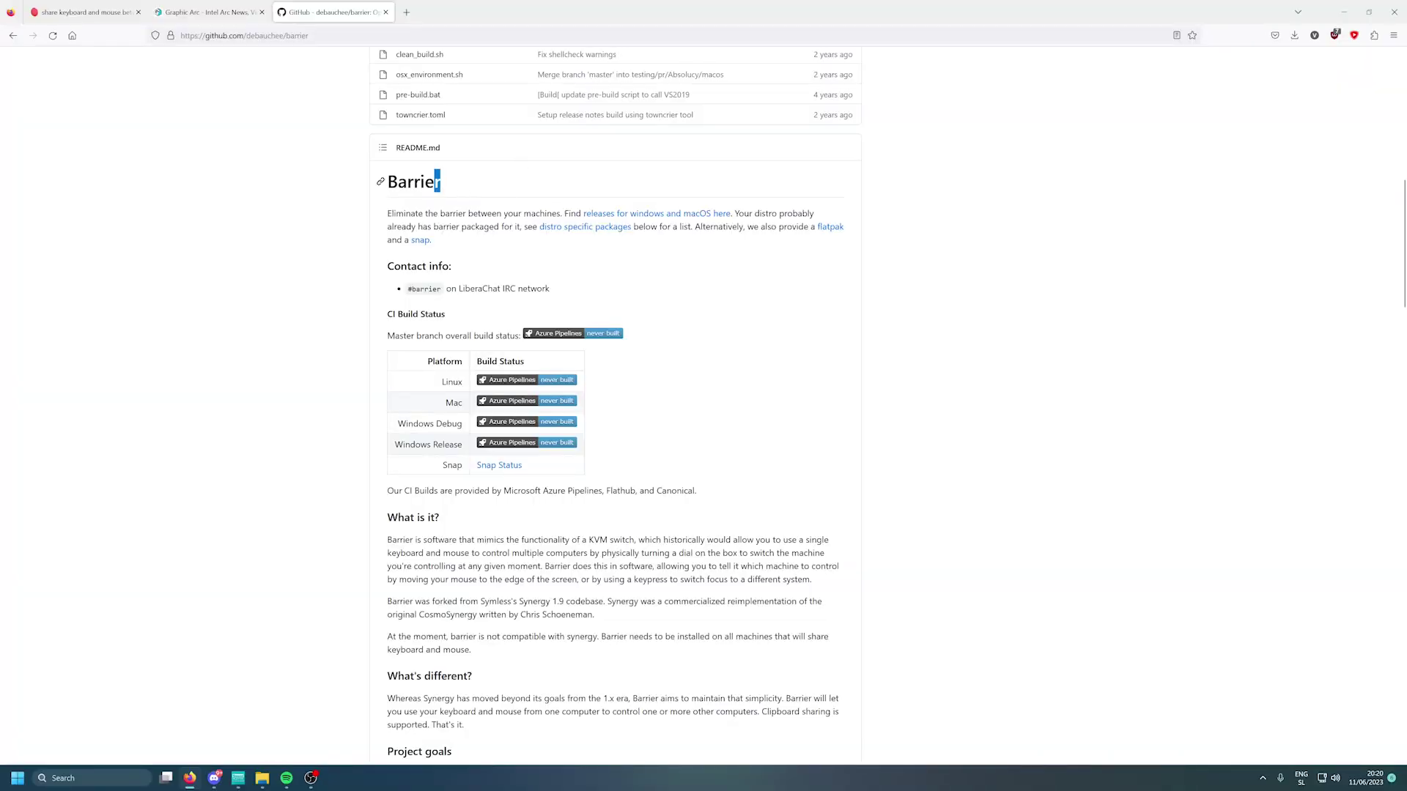
Step: Scroll the Barrier repository and open the v2.3.4 release page listing BarrierSetup-2.3.4-release.exe
{"action": "scroll", "coordinate": [477, 190], "scroll_direction": "up", "scroll_amount": 8}
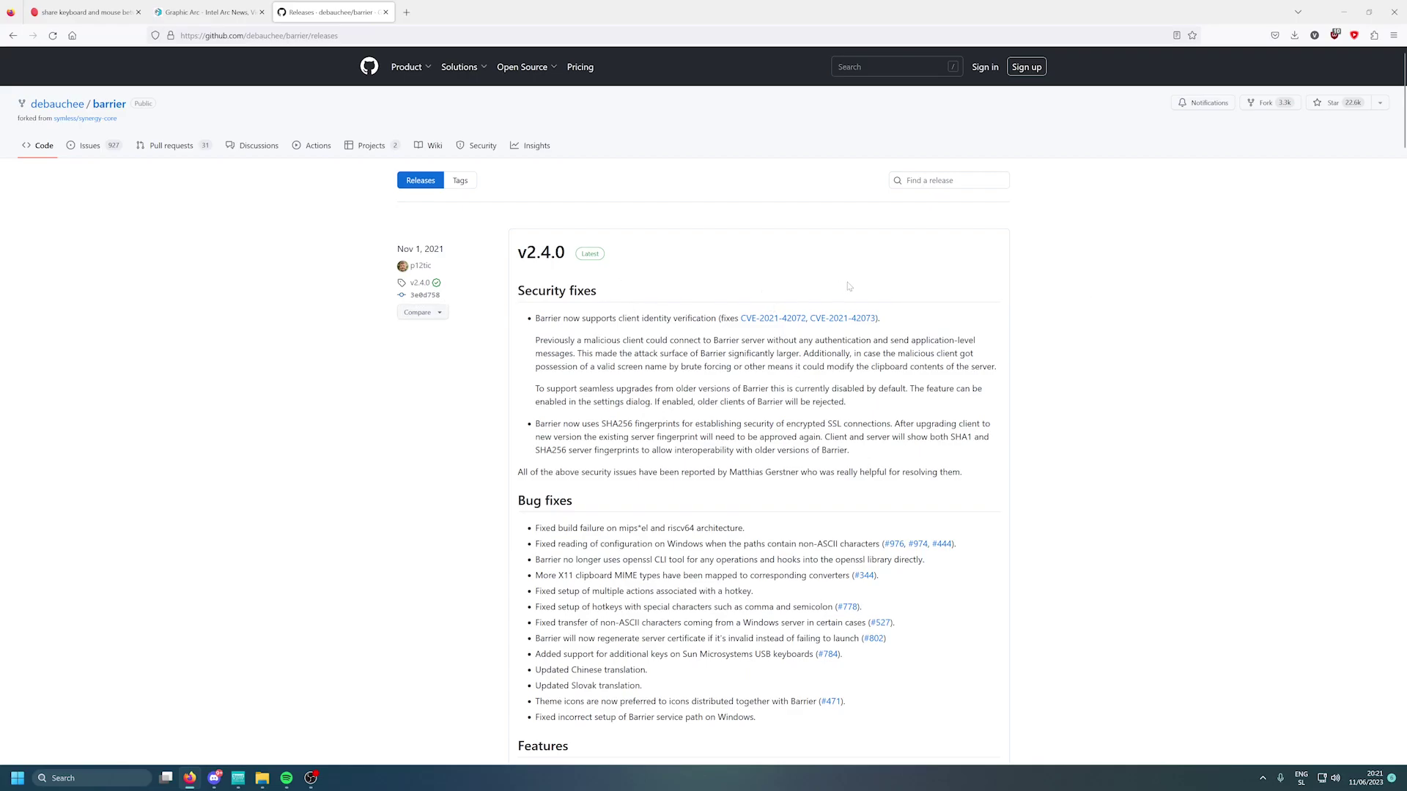
{"action": "scroll", "coordinate": [653, 298], "scroll_direction": "down", "scroll_amount": 9}
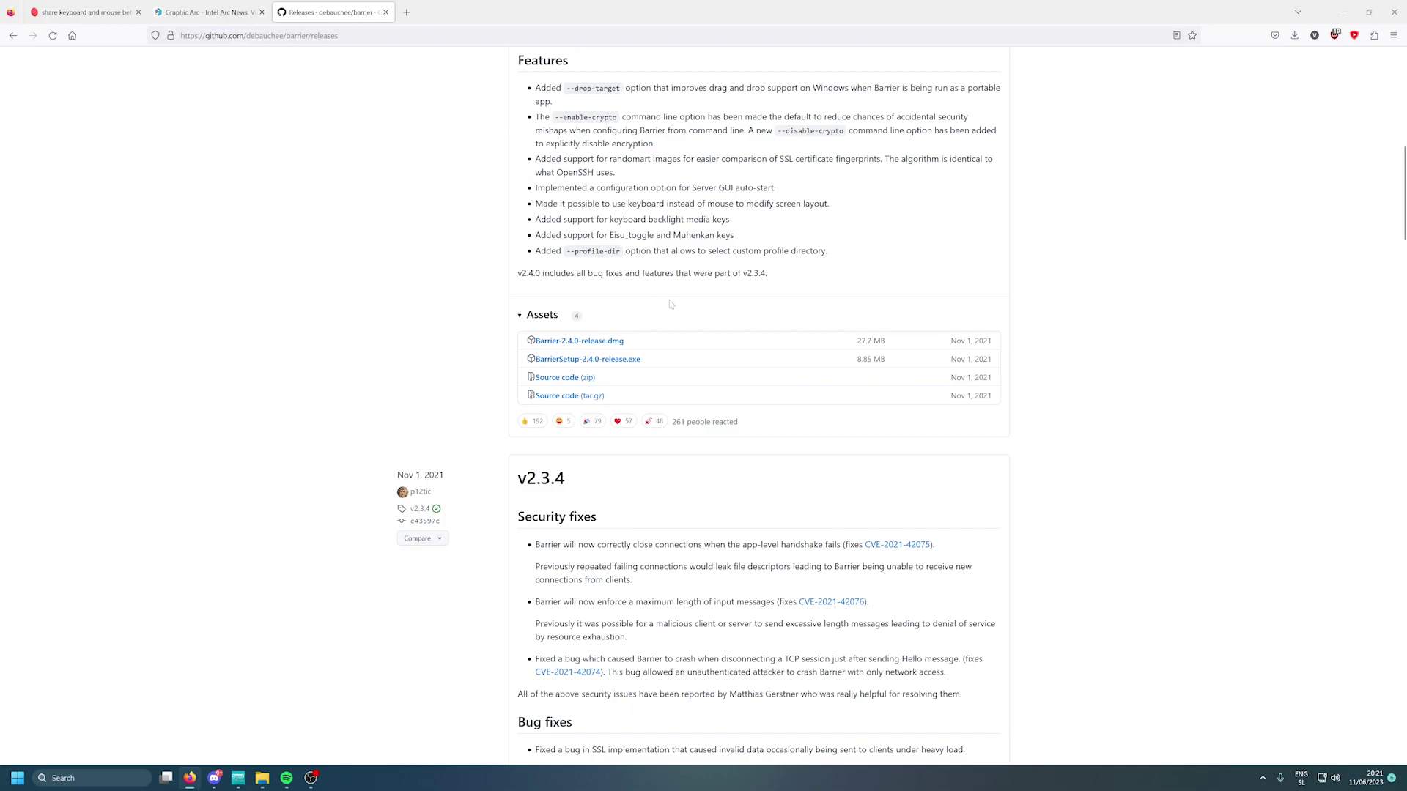
{"action": "scroll", "coordinate": [669, 304], "scroll_direction": "down", "scroll_amount": 5}
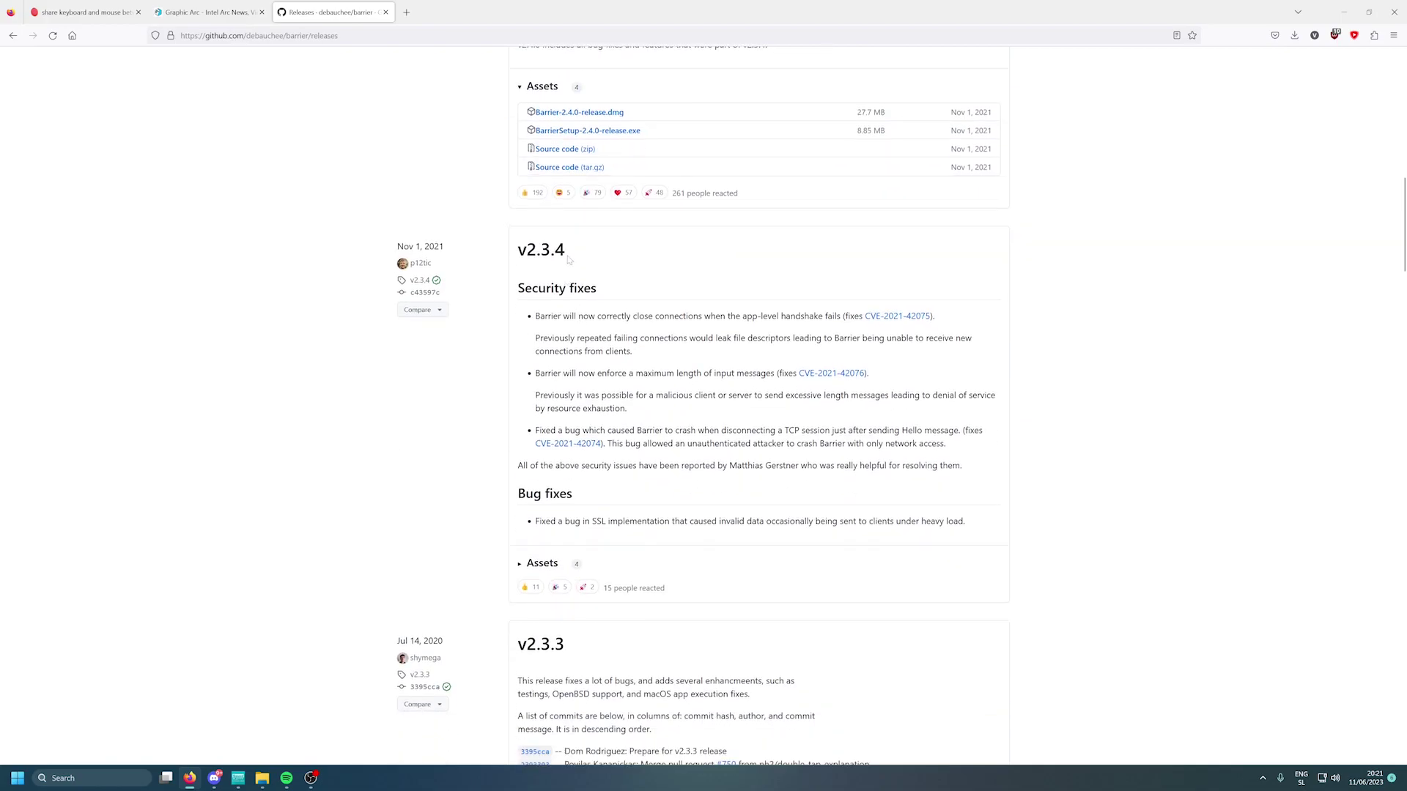
{"action": "left_click", "coordinate": [559, 251]}
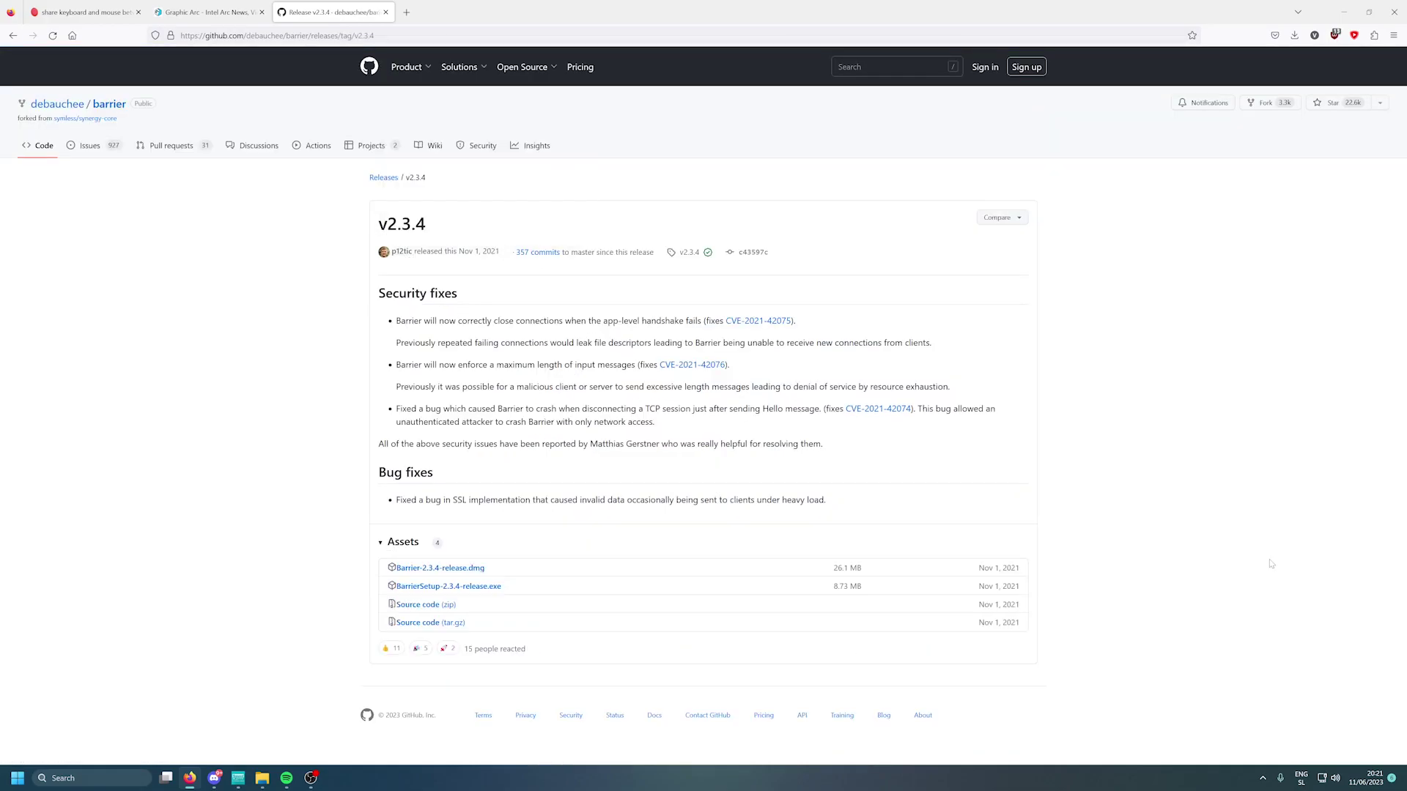
{"action": "left_click", "coordinate": [1263, 778]}
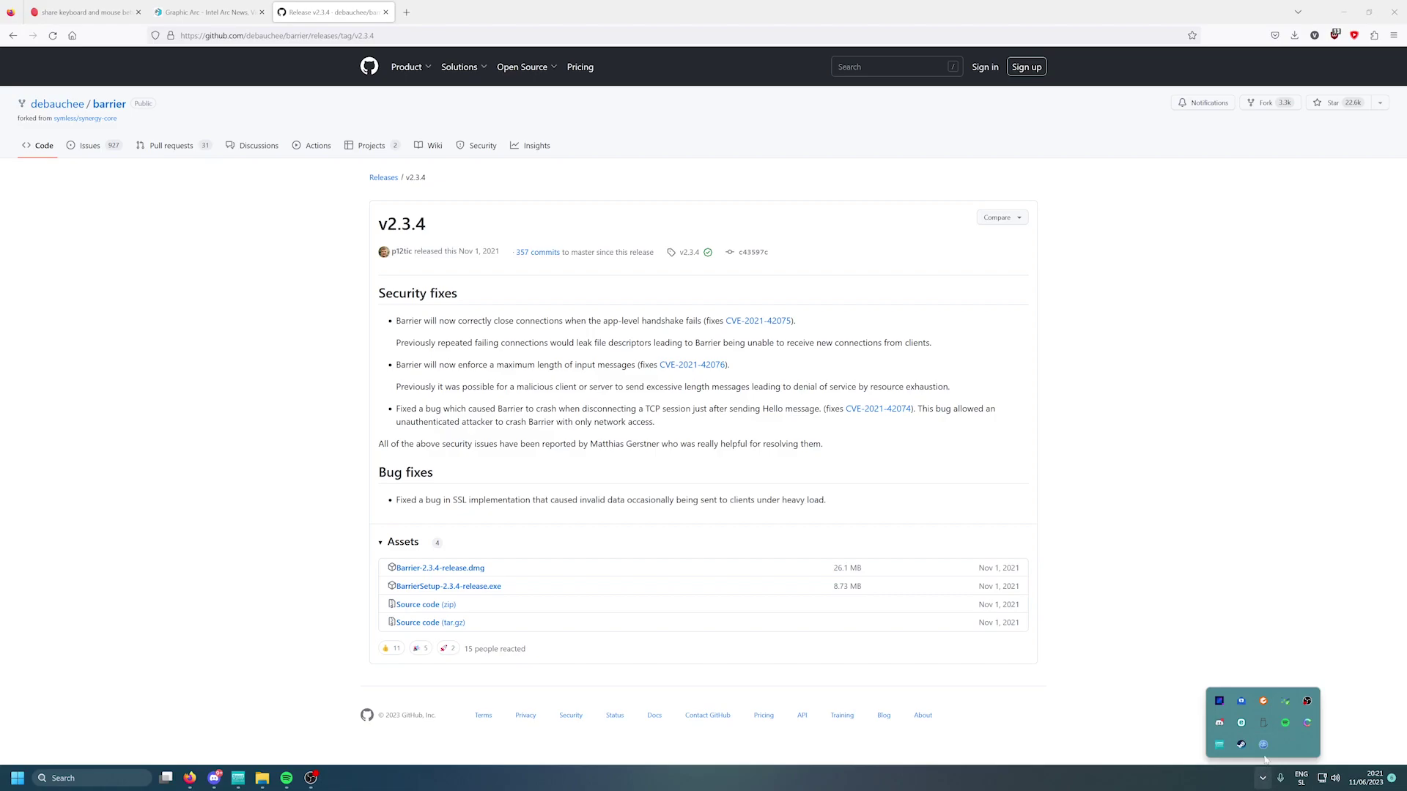
Step: Open Barrier from the system tray and bring its main window to the front
{"action": "double_click", "coordinate": [1284, 708]}
{"action": "left_click", "coordinate": [334, 778]}
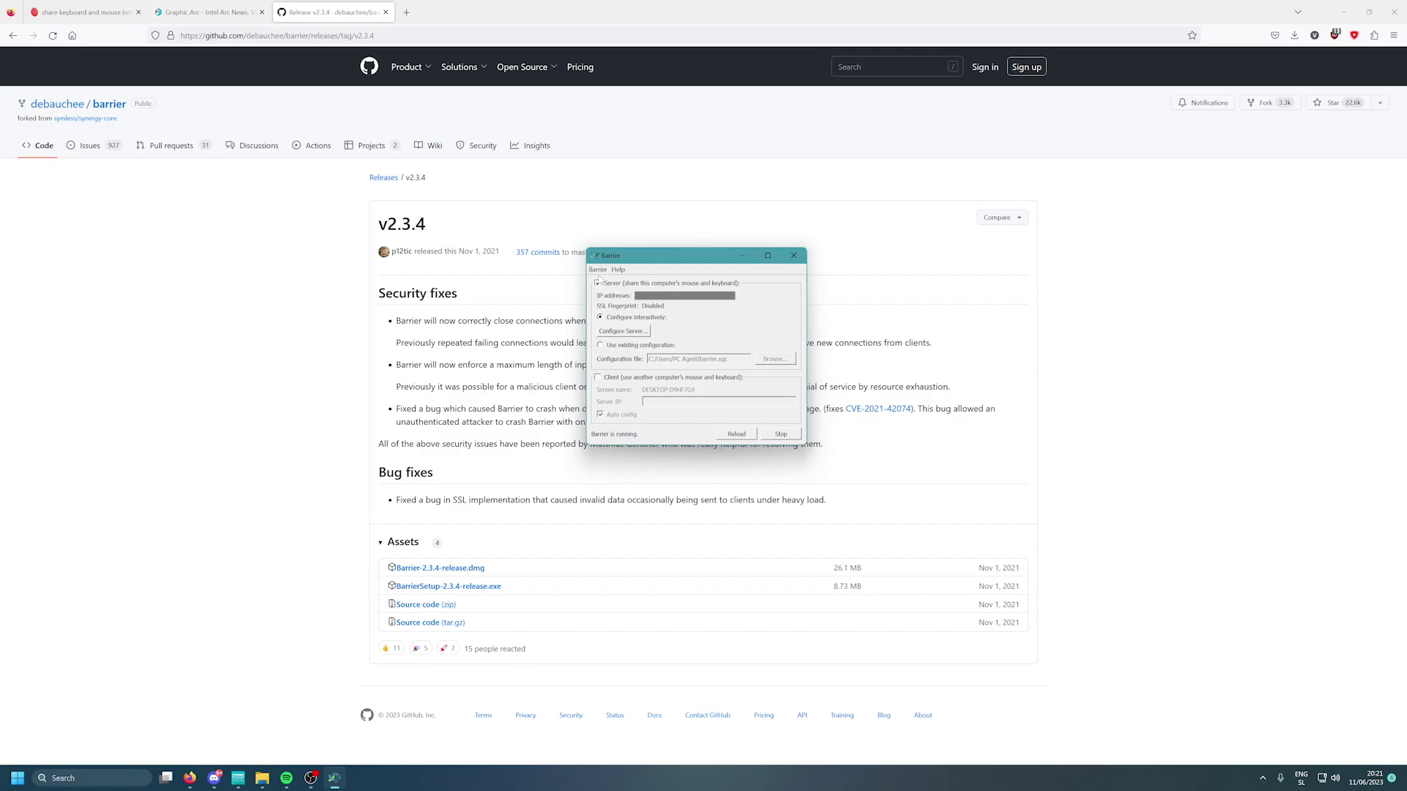
Step: View Barrier's Change Settings dialog with port 24800, then dismiss it unchanged
{"action": "left_click", "coordinate": [598, 270]}
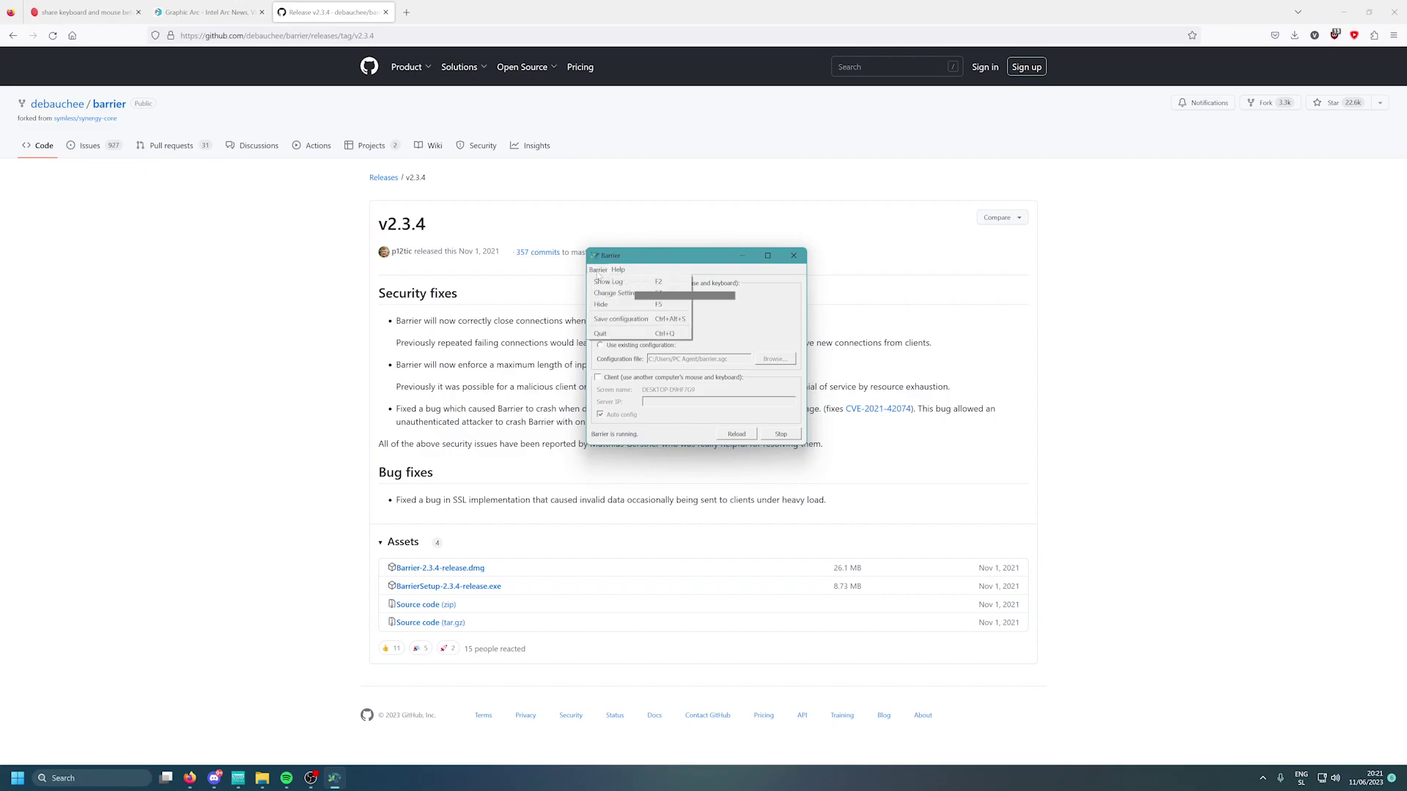
{"action": "left_click", "coordinate": [609, 294]}
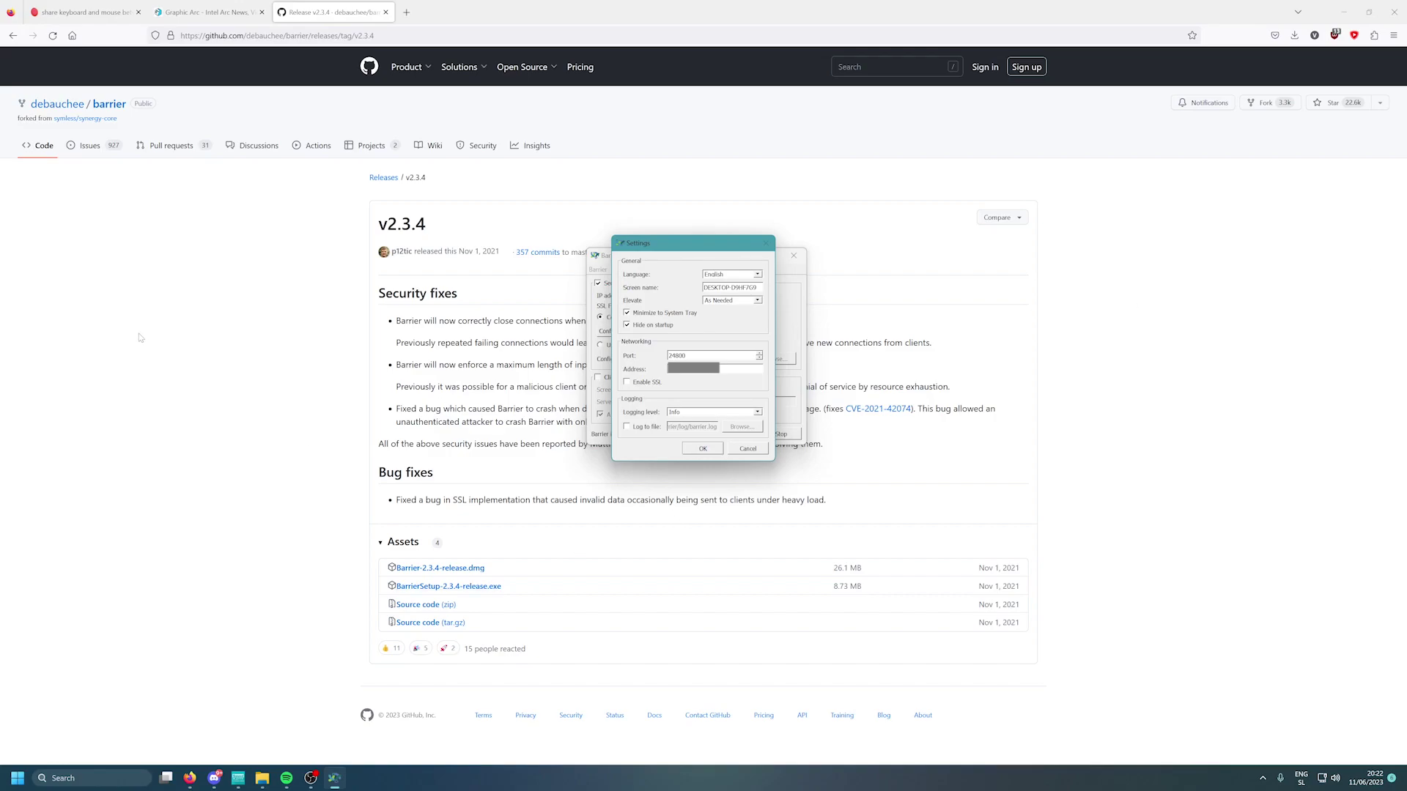
{"action": "key", "text": "Escape"}
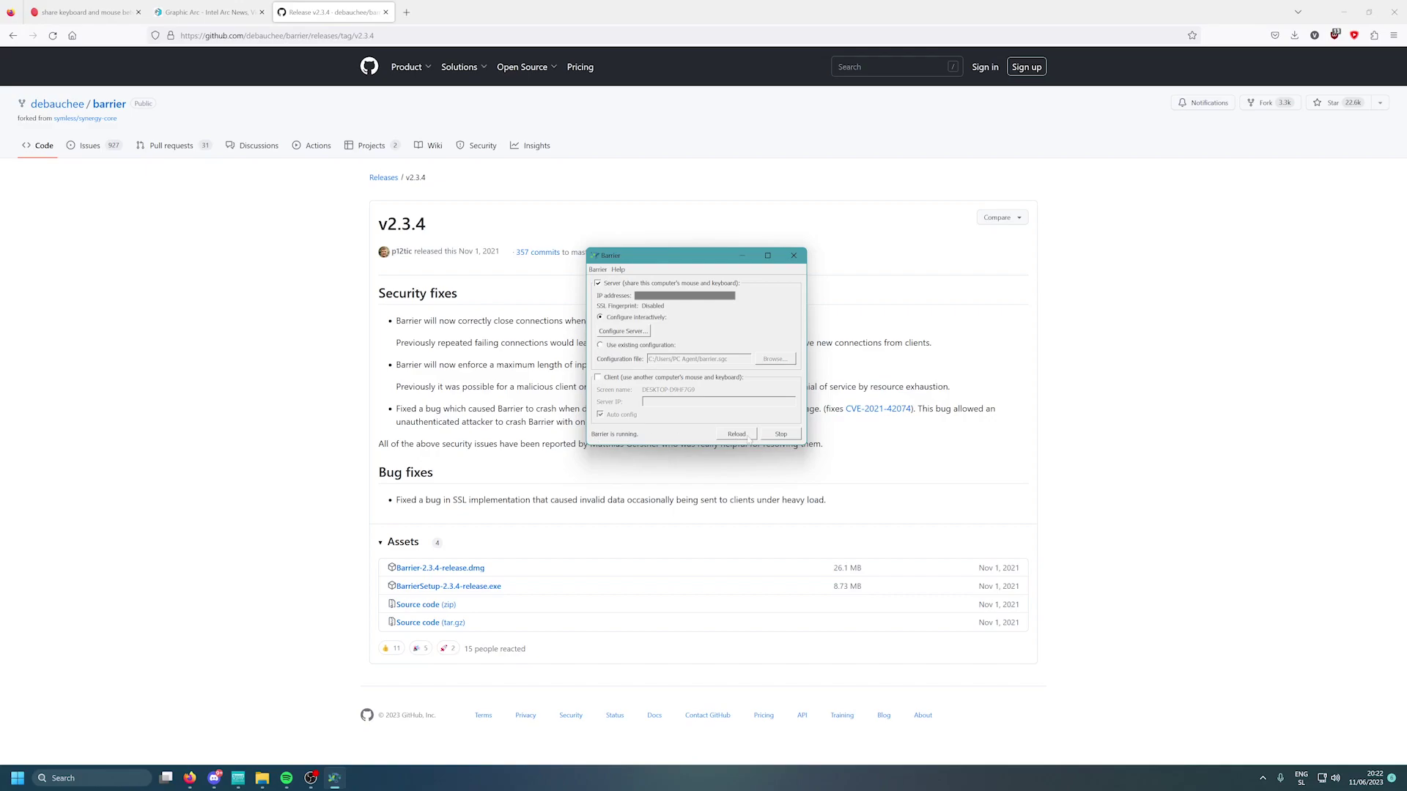
Step: Stop, restart and stop the Barrier server again, then reopen Change Settings
{"action": "left_click", "coordinate": [771, 437]}
{"action": "left_click", "coordinate": [781, 435]}
{"action": "left_click", "coordinate": [779, 434]}
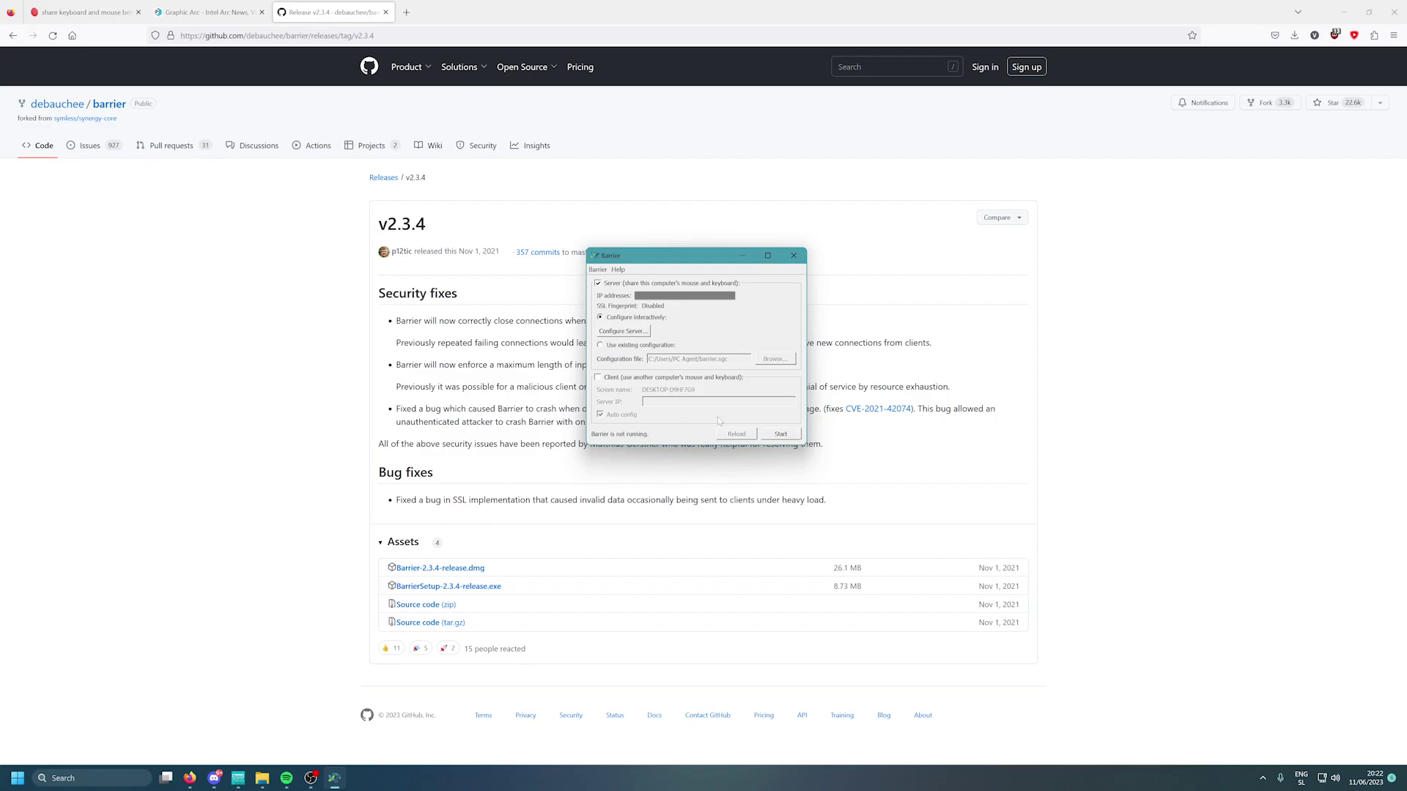
{"action": "left_click", "coordinate": [598, 270]}
{"action": "left_click", "coordinate": [623, 318]}
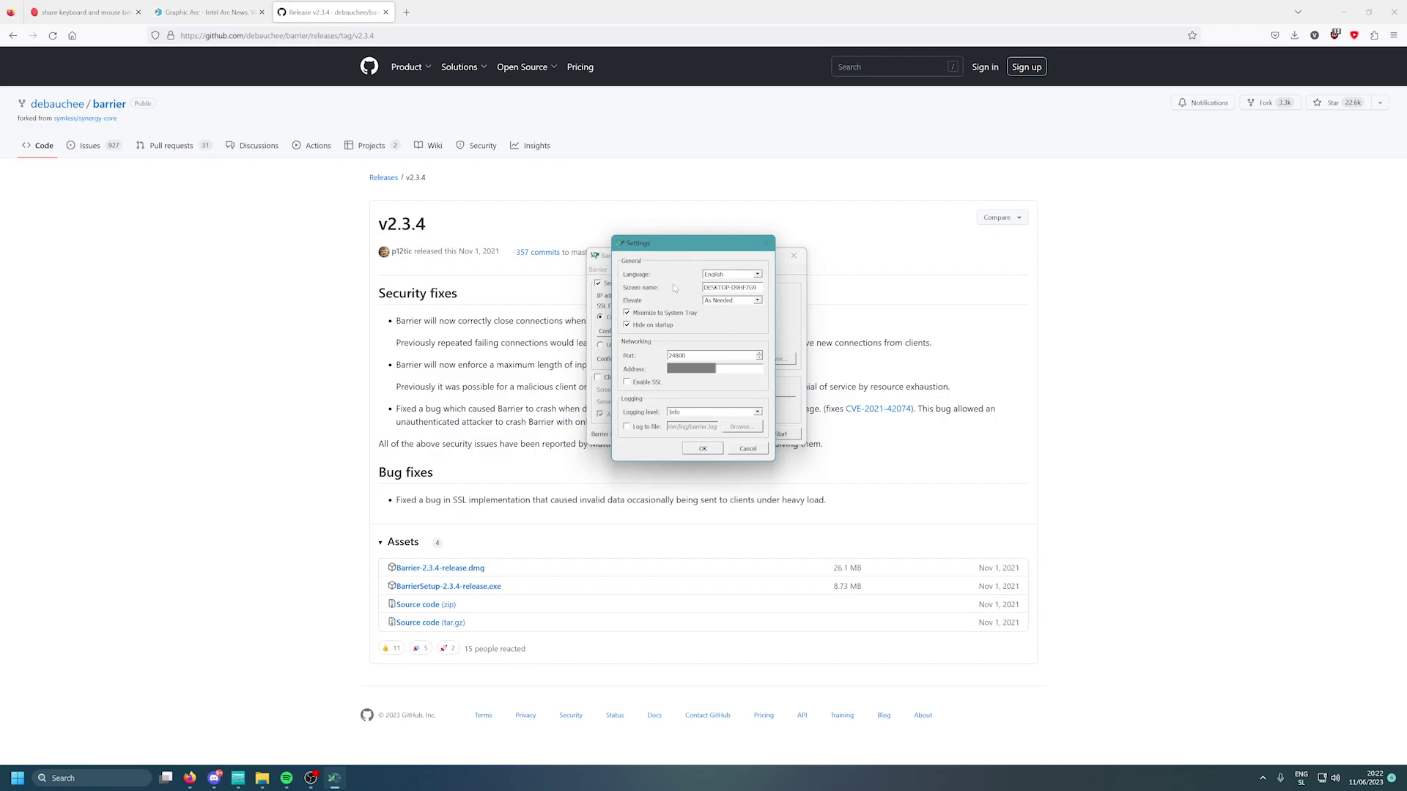
Step: Close Settings and switch Barrier to client mode with auto-discovery off and a server IP entered
{"action": "left_click_drag", "start_coordinate": [759, 287], "coordinate": [702, 287]}
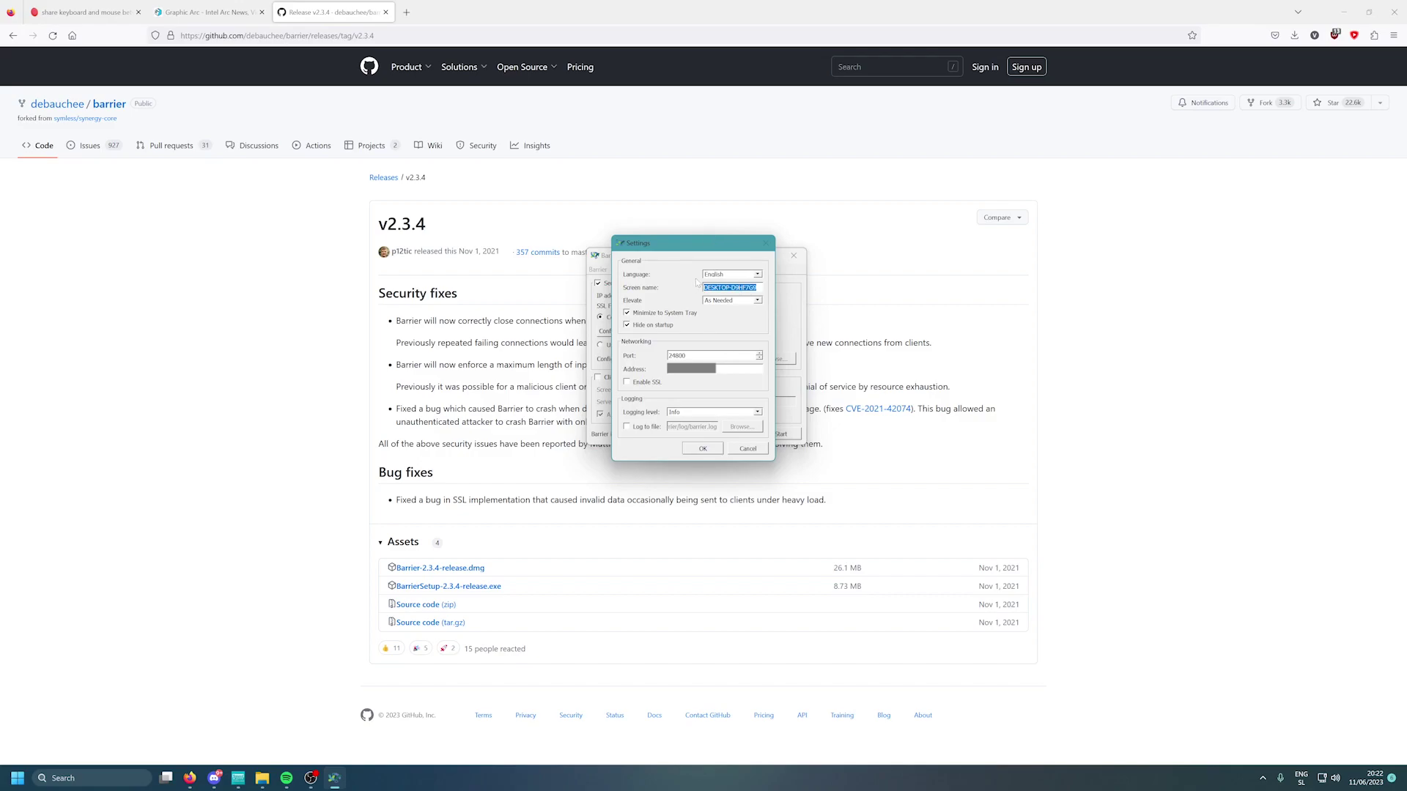
{"action": "left_click", "coordinate": [747, 448]}
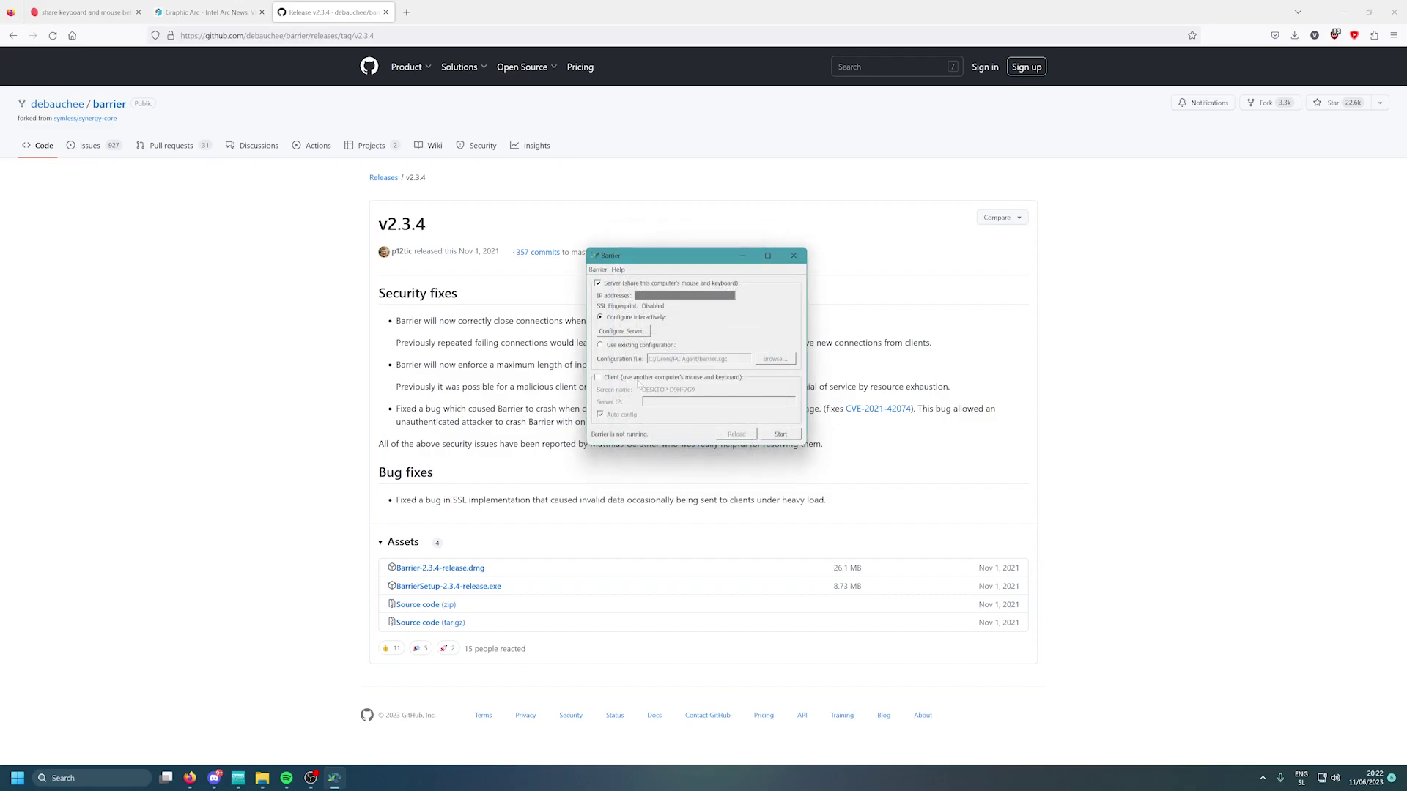
{"action": "left_click", "coordinate": [639, 380]}
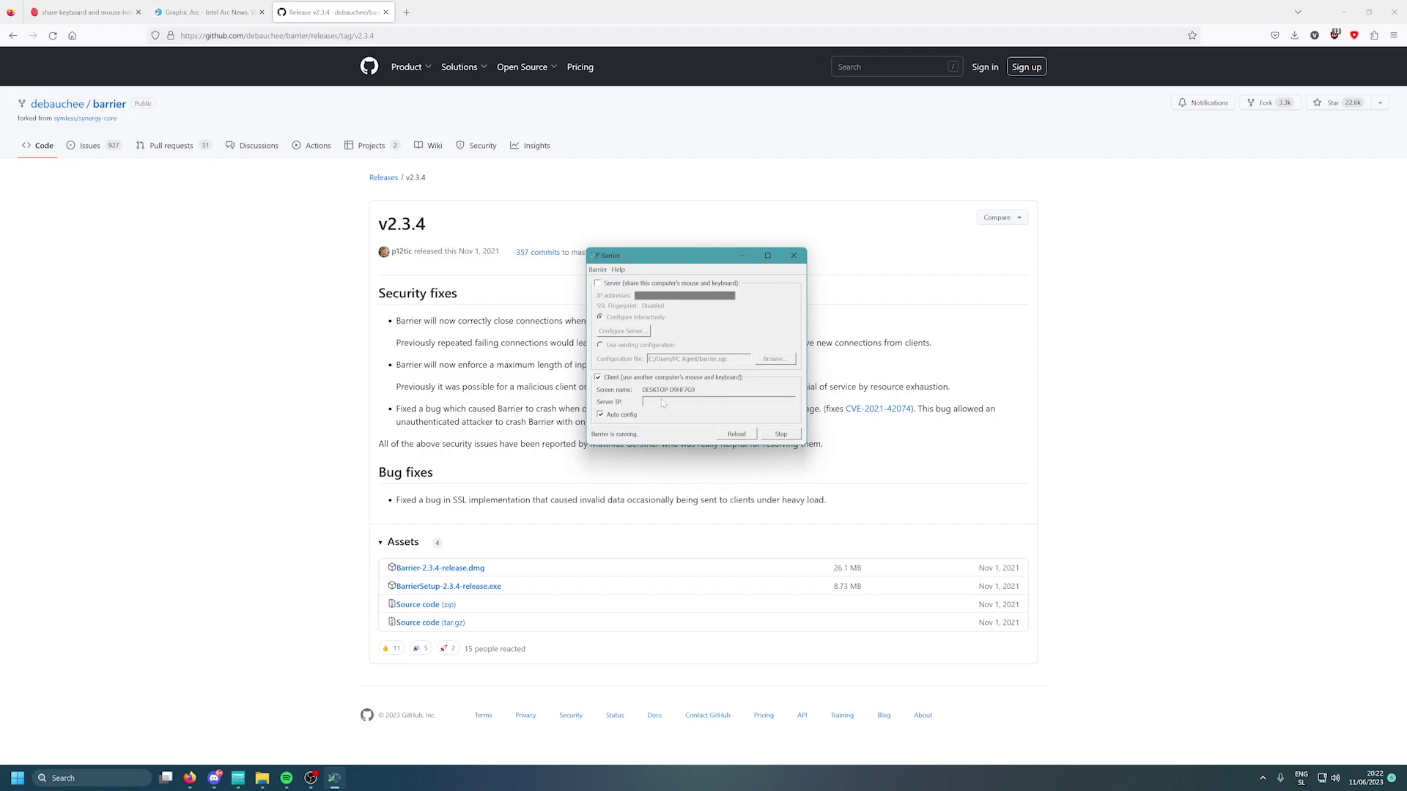
{"action": "left_click", "coordinate": [631, 415]}
{"action": "left_click", "coordinate": [712, 400]}
{"action": "type", "text": "IP ADDRESS IN HERE!"}
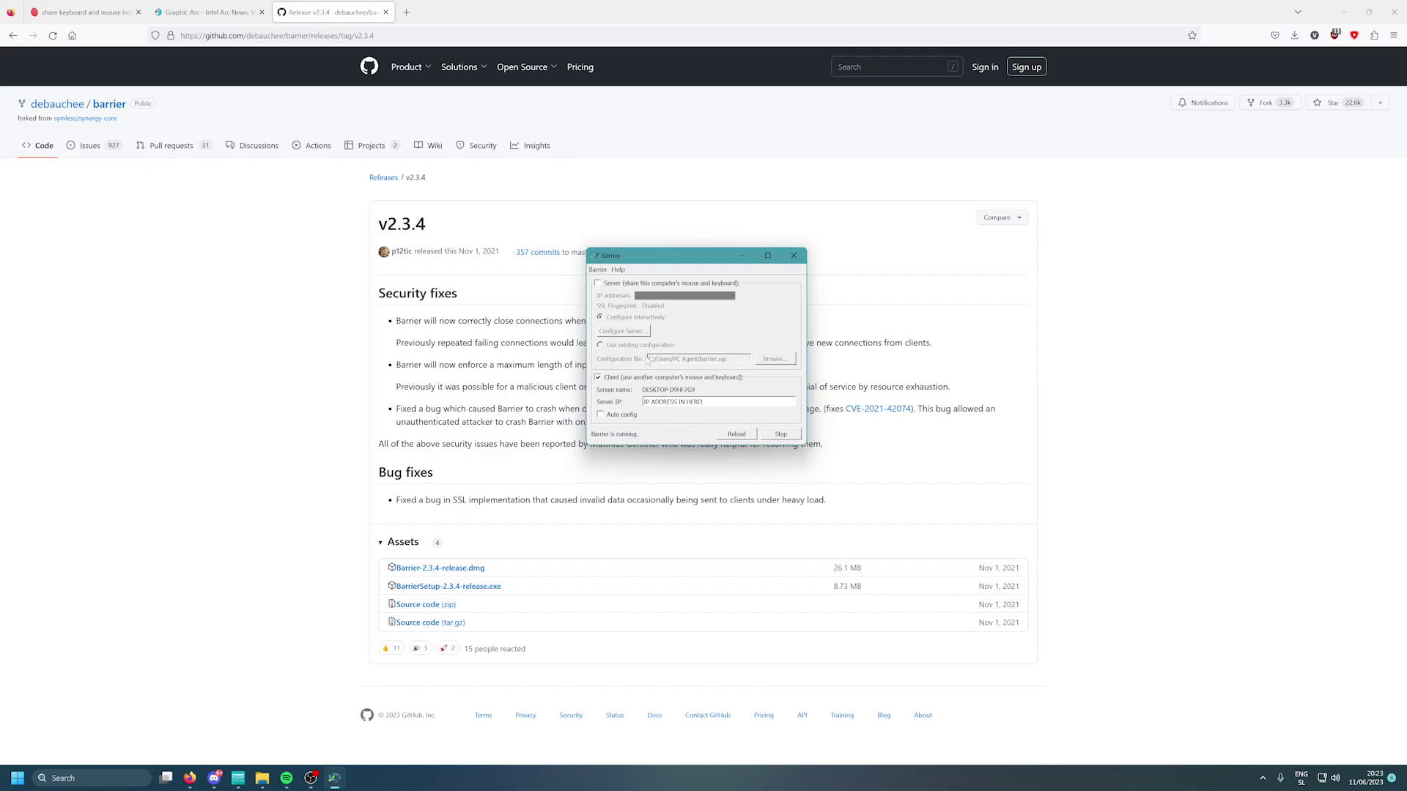
Step: Reload Barrier so the client restarts and reports Barrier is starting
{"action": "left_click", "coordinate": [598, 269]}
{"action": "left_click", "coordinate": [736, 374]}
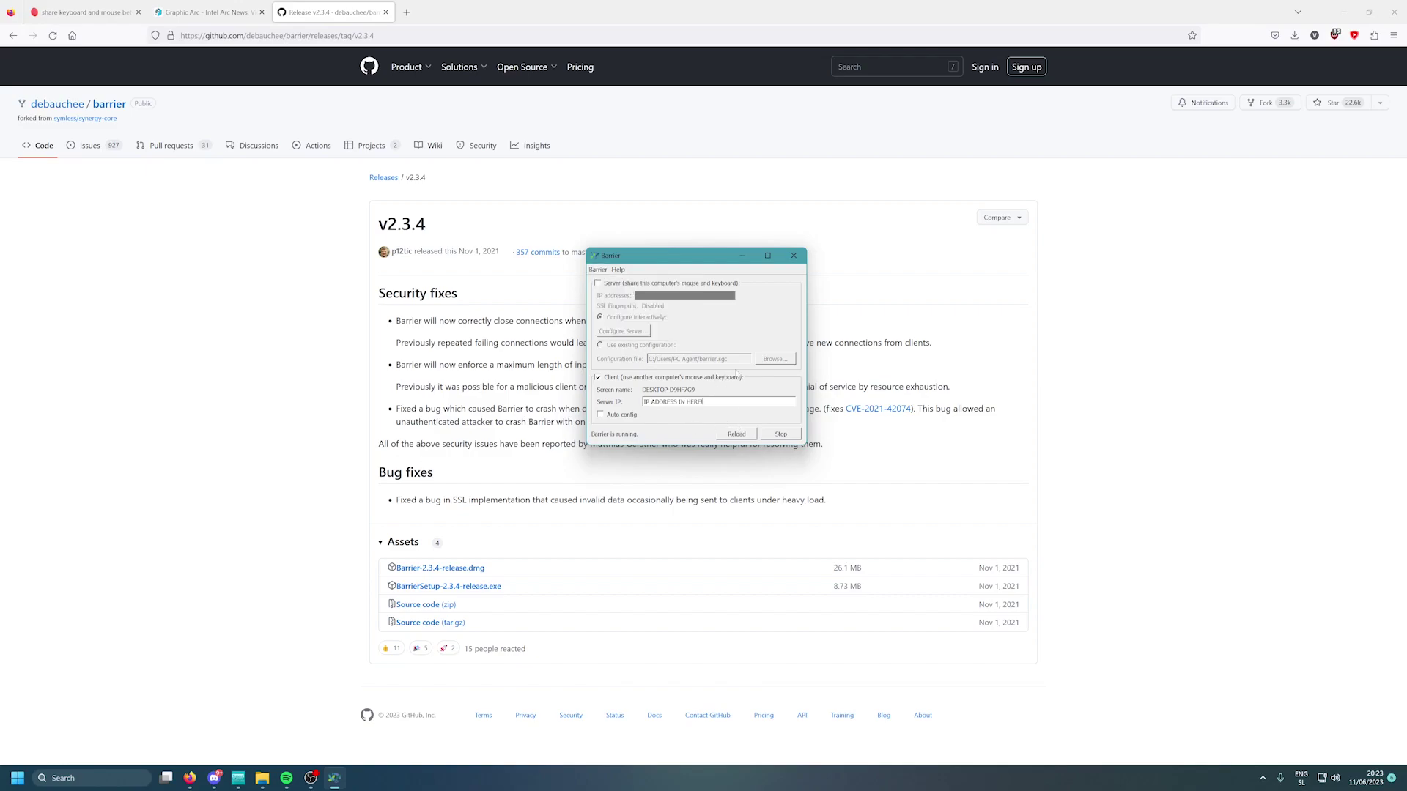
{"action": "left_click", "coordinate": [748, 434]}
{"action": "right_click", "coordinate": [262, 776]}
{"action": "left_click", "coordinate": [286, 730]}
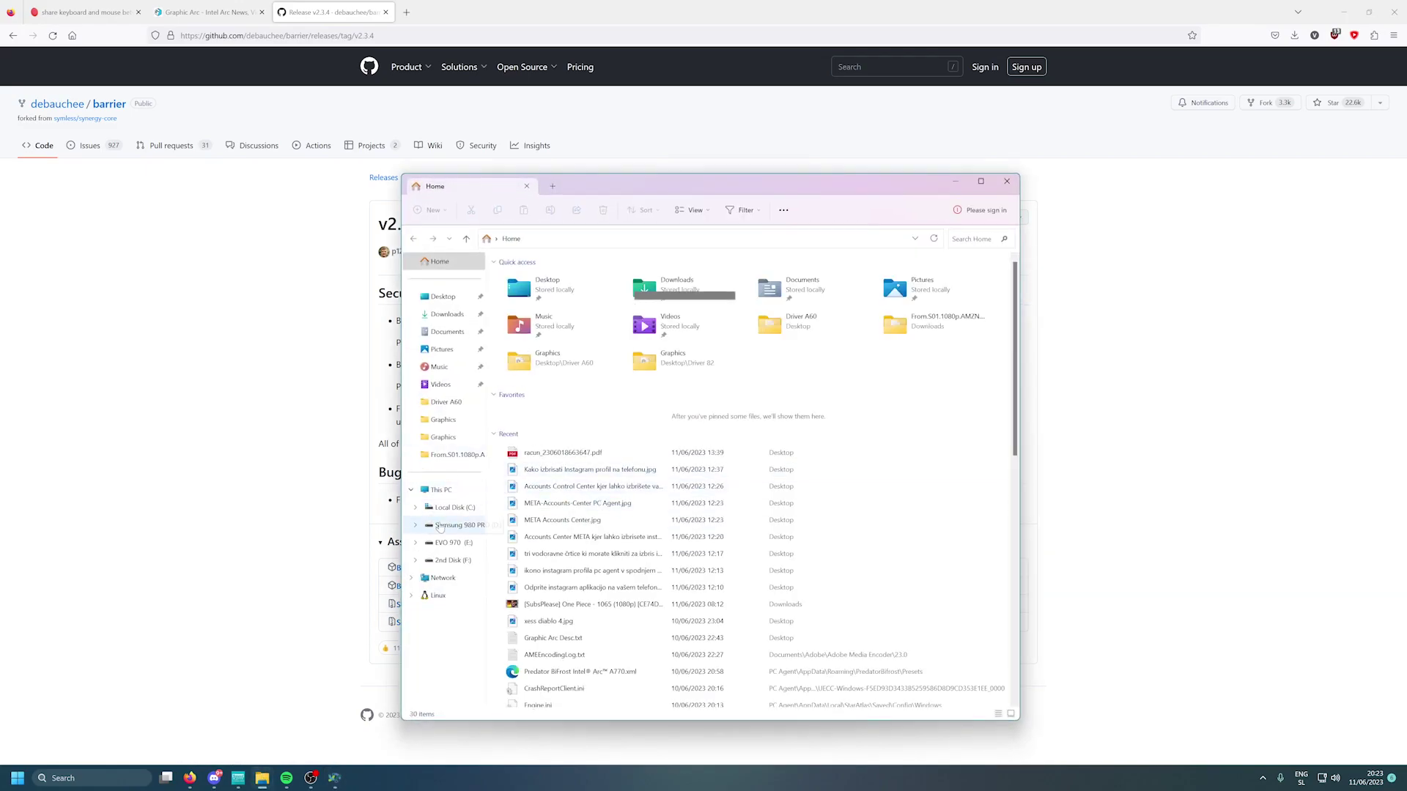
{"action": "left_click", "coordinate": [441, 490]}
{"action": "left_click", "coordinate": [443, 577]}
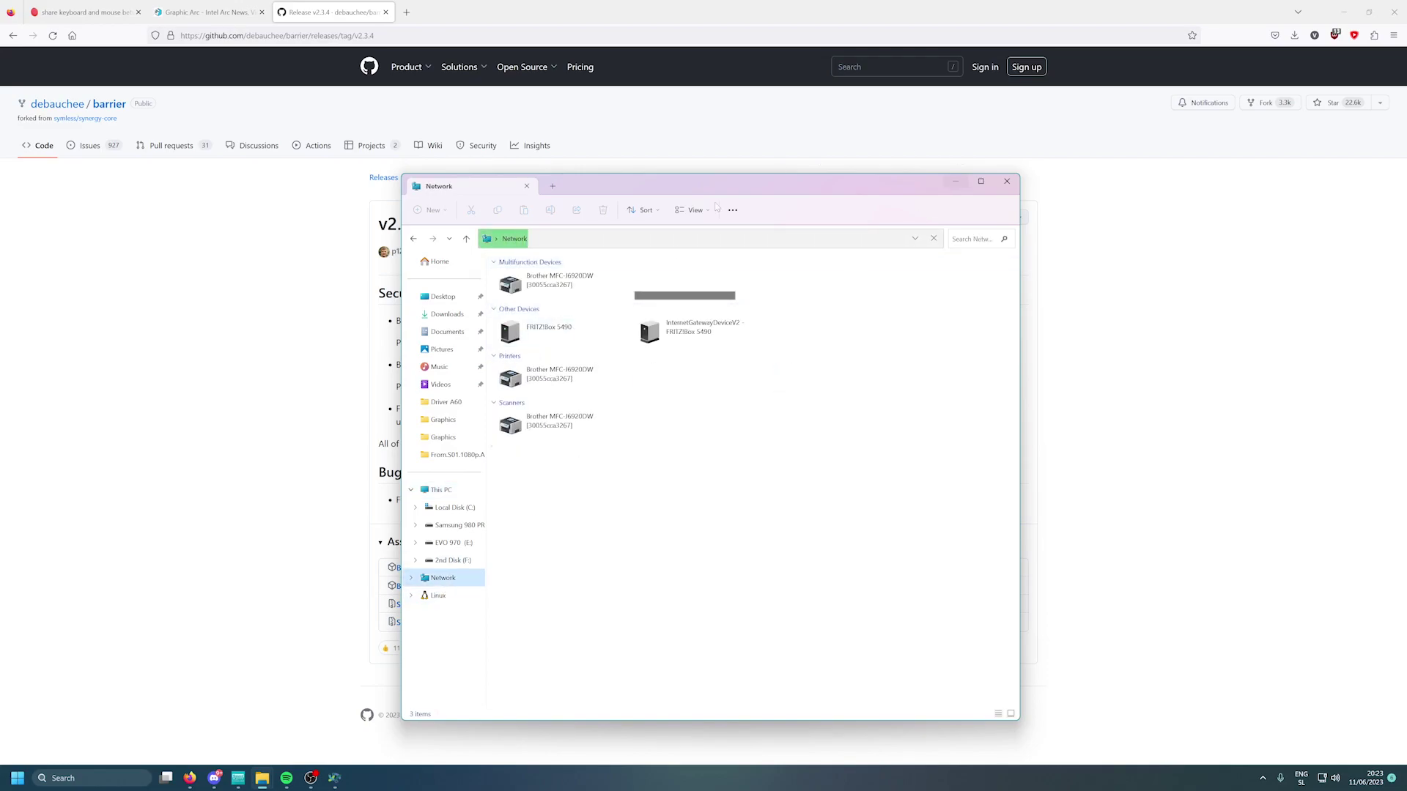
{"action": "left_click", "coordinate": [1007, 181]}
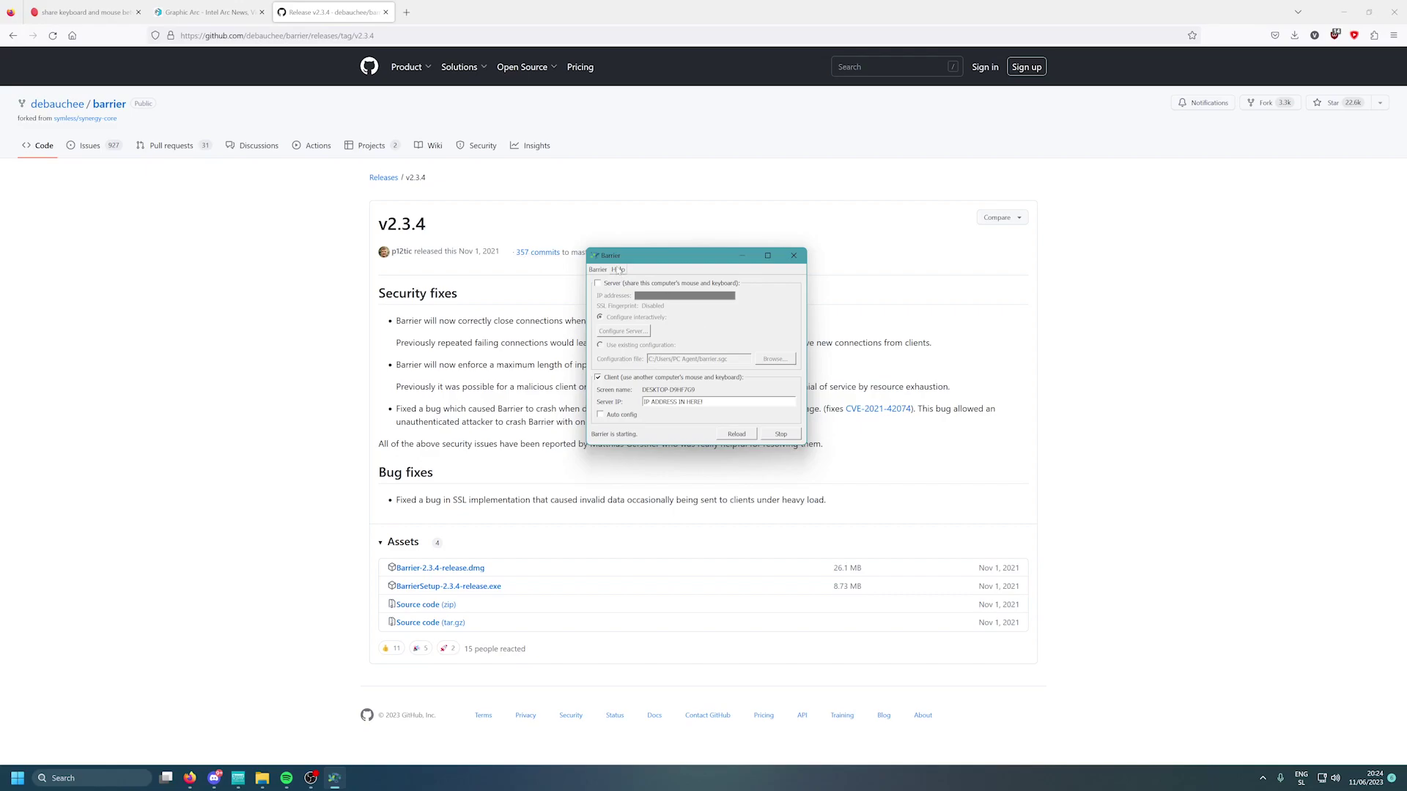
Step: Open the full Barrier releases list, scroll to the v2.4.0 Assets, and return to Barrier
{"action": "left_click", "coordinate": [383, 177]}
{"action": "scroll", "coordinate": [551, 254], "scroll_direction": "down", "scroll_amount": 8}
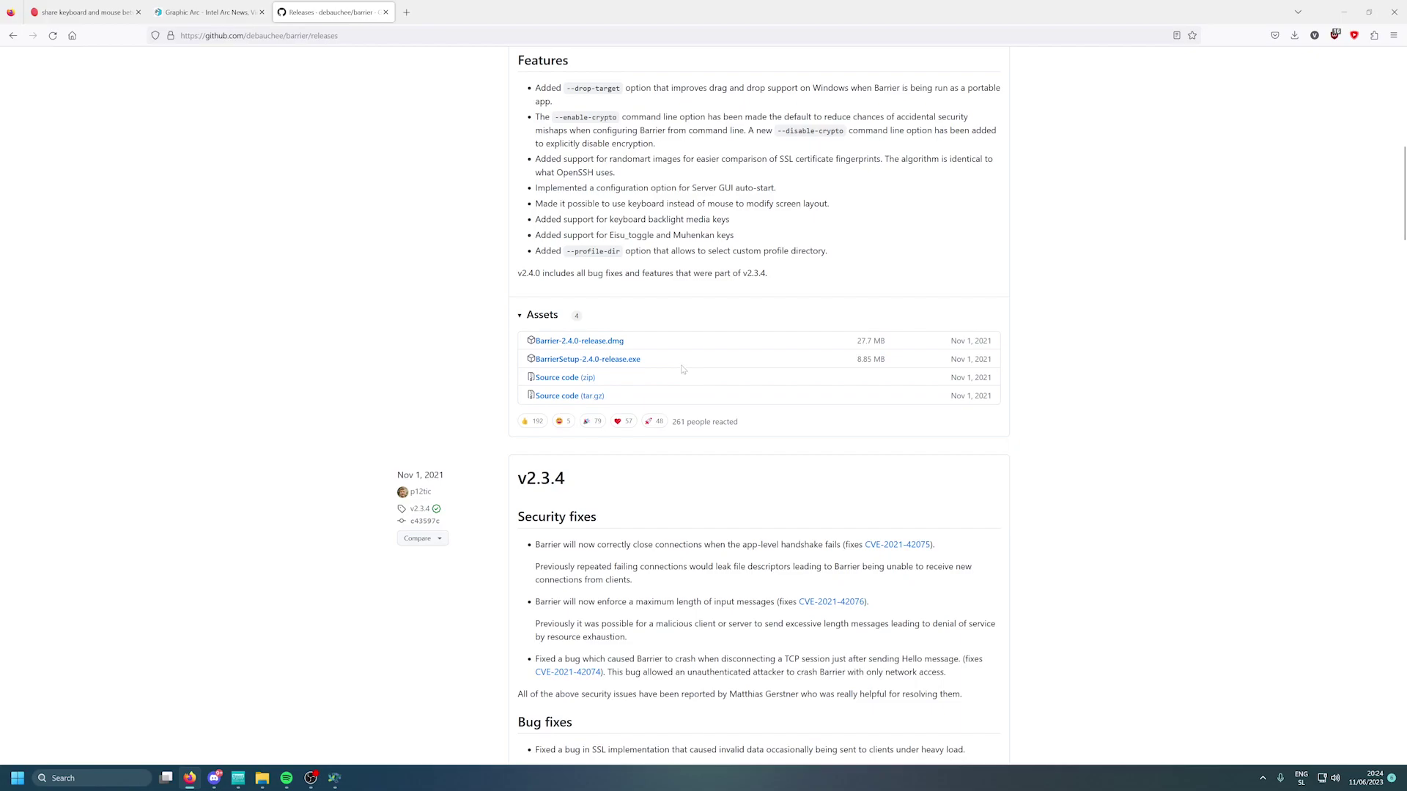
{"action": "scroll", "coordinate": [684, 372], "scroll_direction": "down", "scroll_amount": 4}
{"action": "left_click_drag", "start_coordinate": [577, 211], "coordinate": [516, 192]}
{"action": "left_click", "coordinate": [516, 192]}
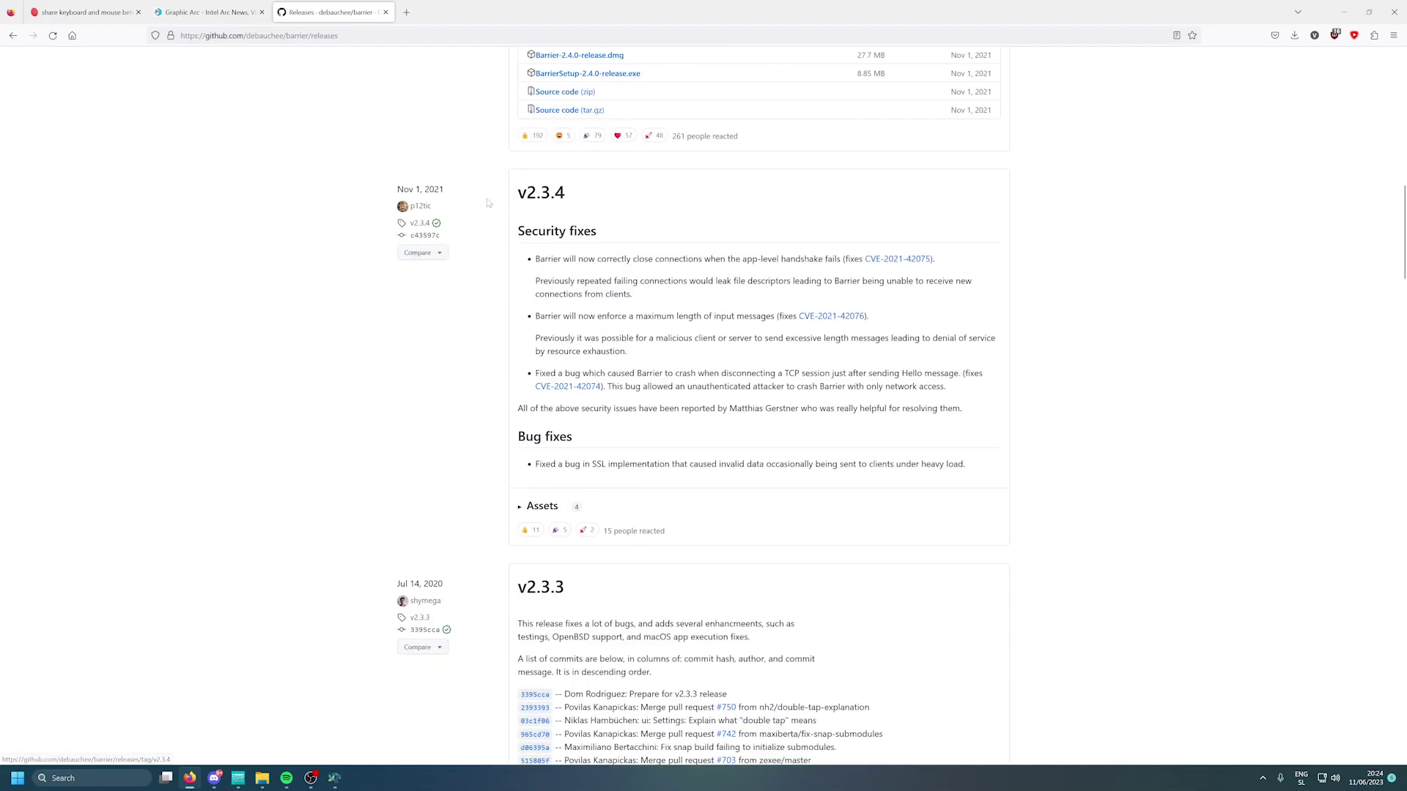
{"action": "scroll", "coordinate": [622, 334], "scroll_direction": "up", "scroll_amount": 3}
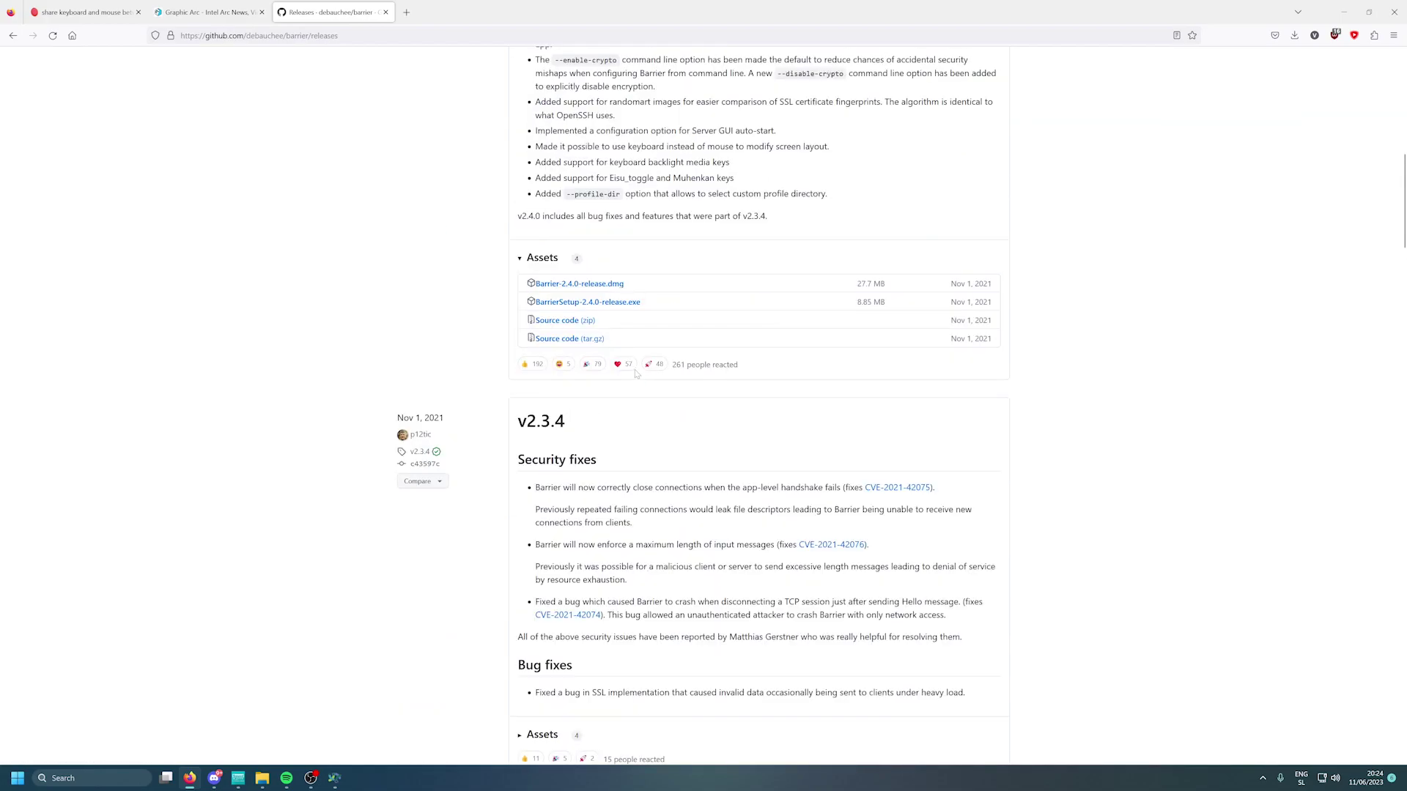
{"action": "scroll", "coordinate": [636, 373], "scroll_direction": "up", "scroll_amount": 6}
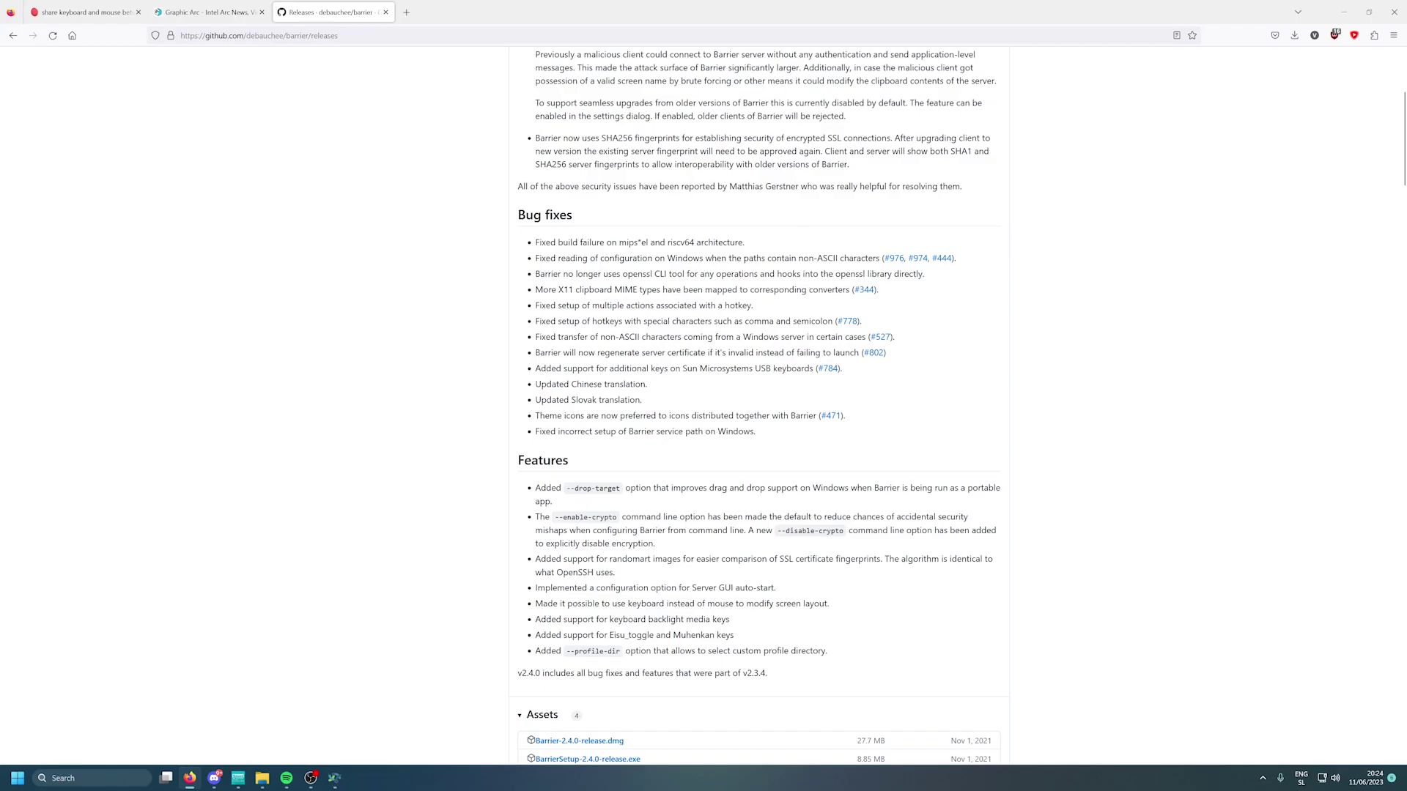
{"action": "scroll", "coordinate": [758, 403], "scroll_direction": "down", "scroll_amount": 3}
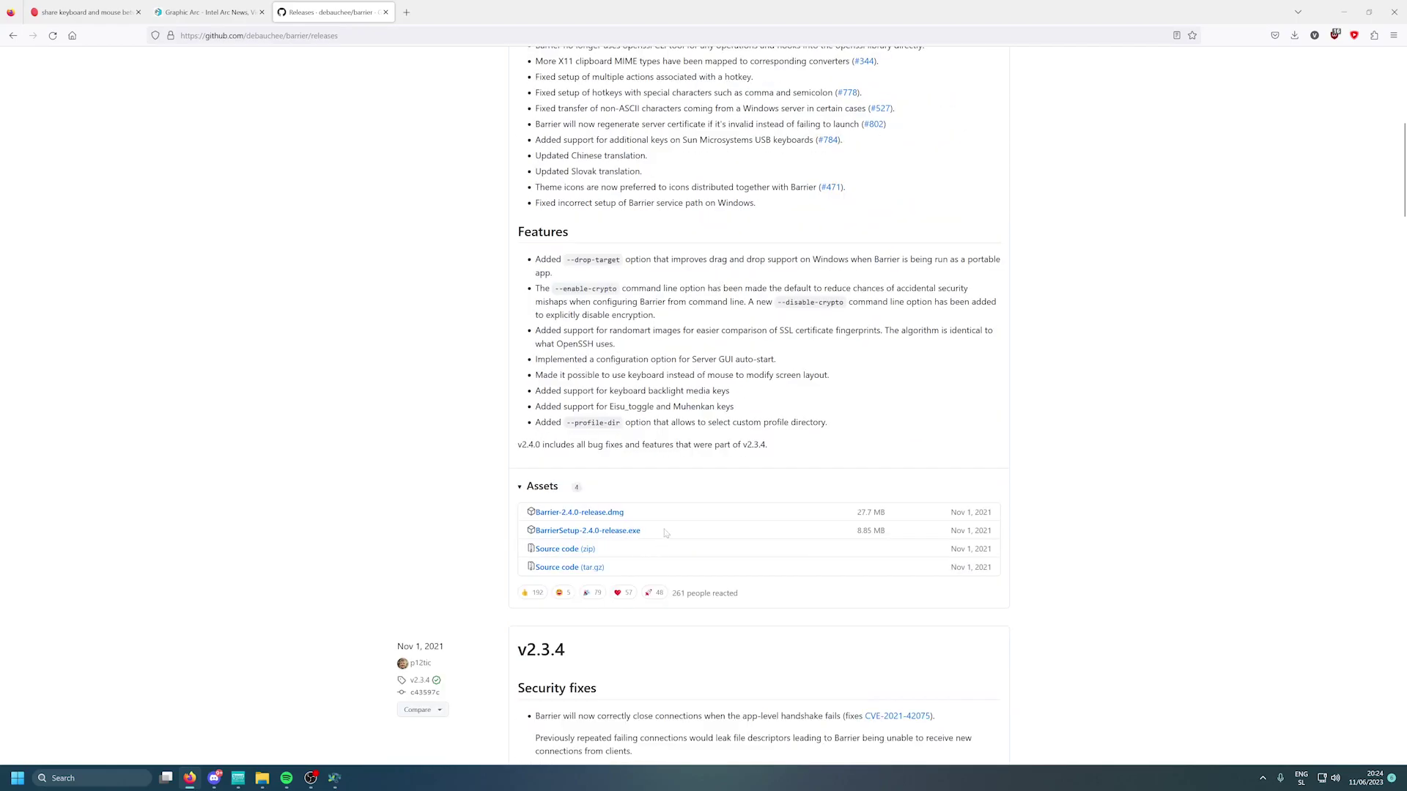
{"action": "left_click_drag", "start_coordinate": [650, 533], "coordinate": [521, 527]}
{"action": "left_click", "coordinate": [420, 527]}
{"action": "mouse_move", "coordinate": [195, 775]}
{"action": "left_click", "coordinate": [342, 777]}
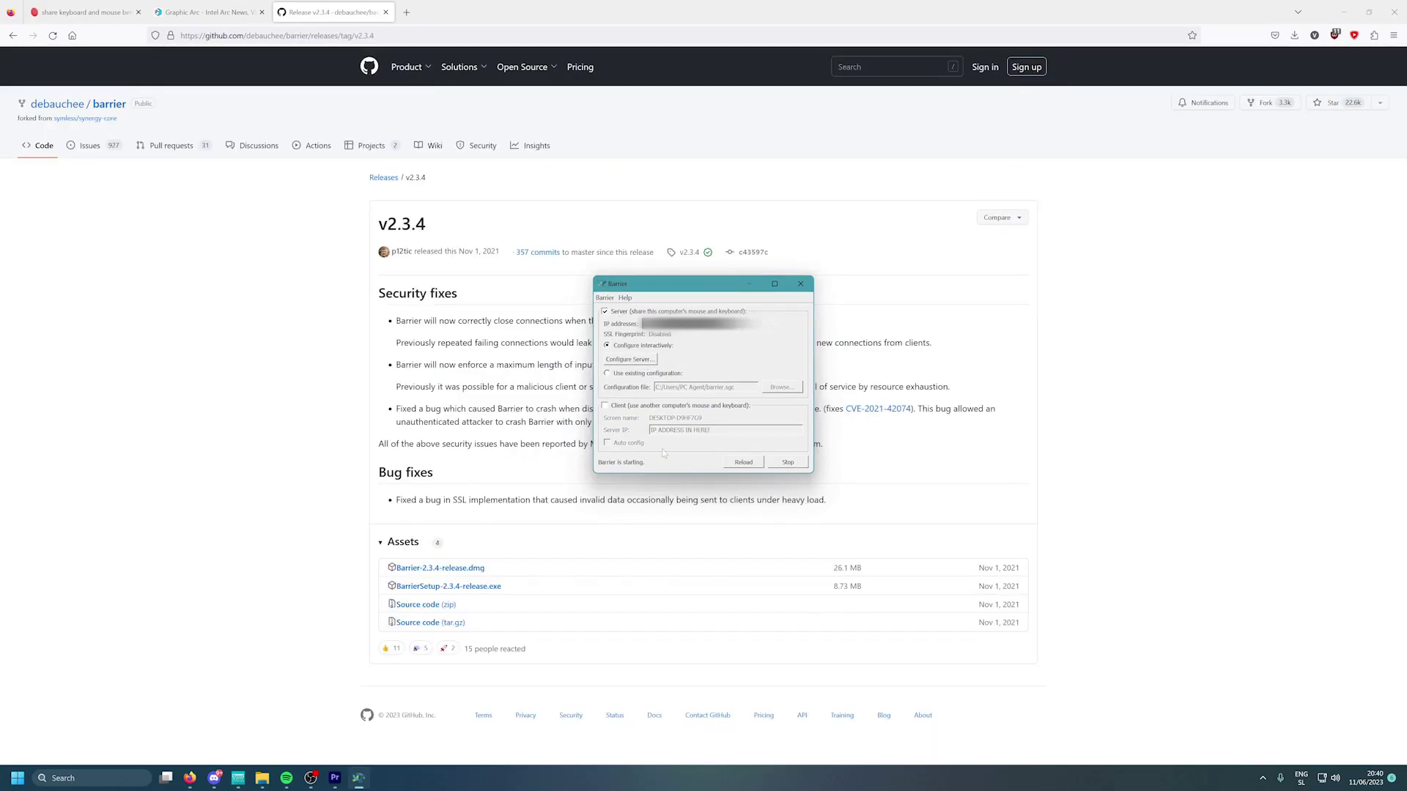
Step: Stop Barrier, open Configure Server, and drag the second DESKTOP screen beside the first
{"action": "left_click", "coordinate": [804, 466]}
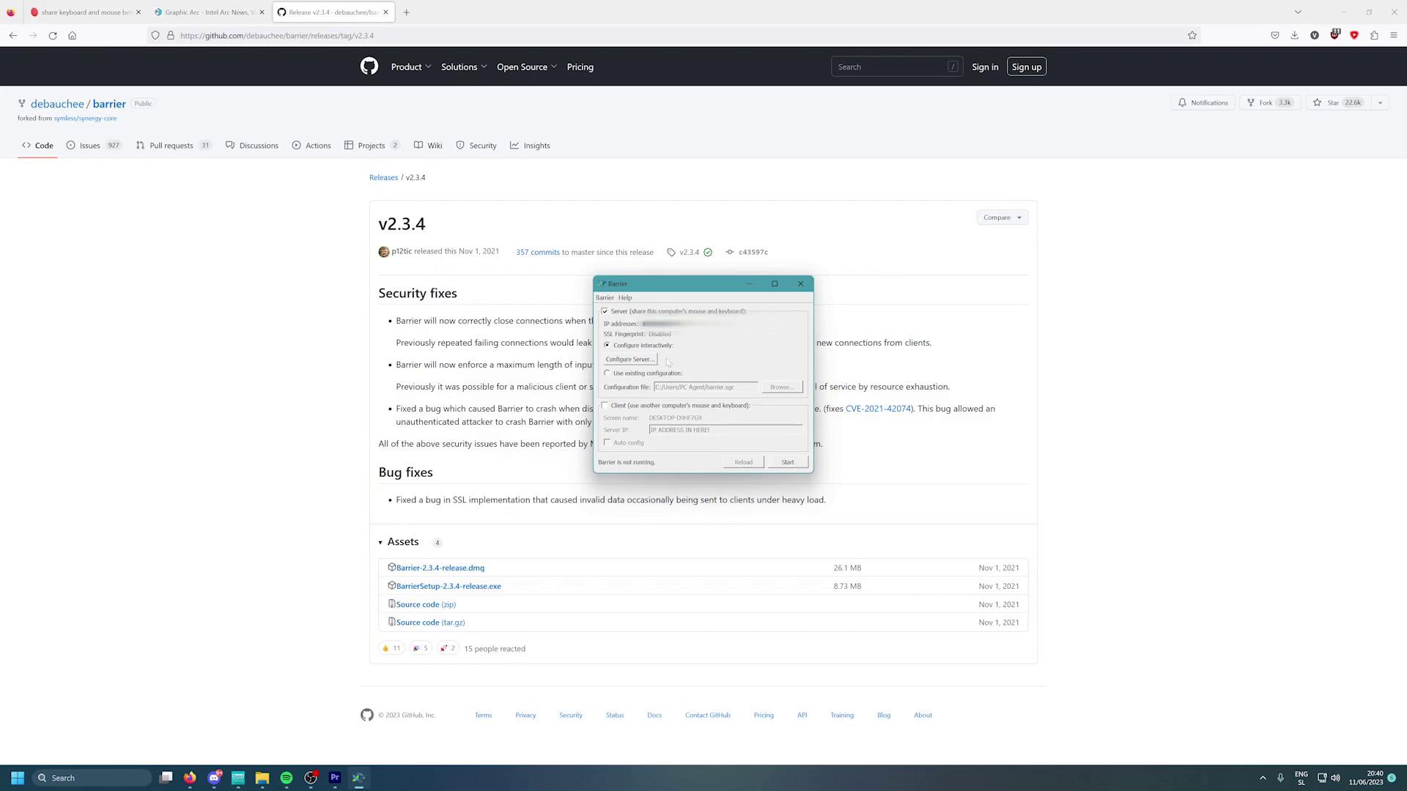
{"action": "left_click", "coordinate": [635, 358]}
{"action": "mouse_move", "coordinate": [717, 384]}
{"action": "left_mouse_down"}
{"action": "mouse_move", "coordinate": [657, 383]}
{"action": "mouse_move", "coordinate": [717, 384]}
{"action": "left_mouse_up"}
{"action": "left_click", "coordinate": [772, 389]}
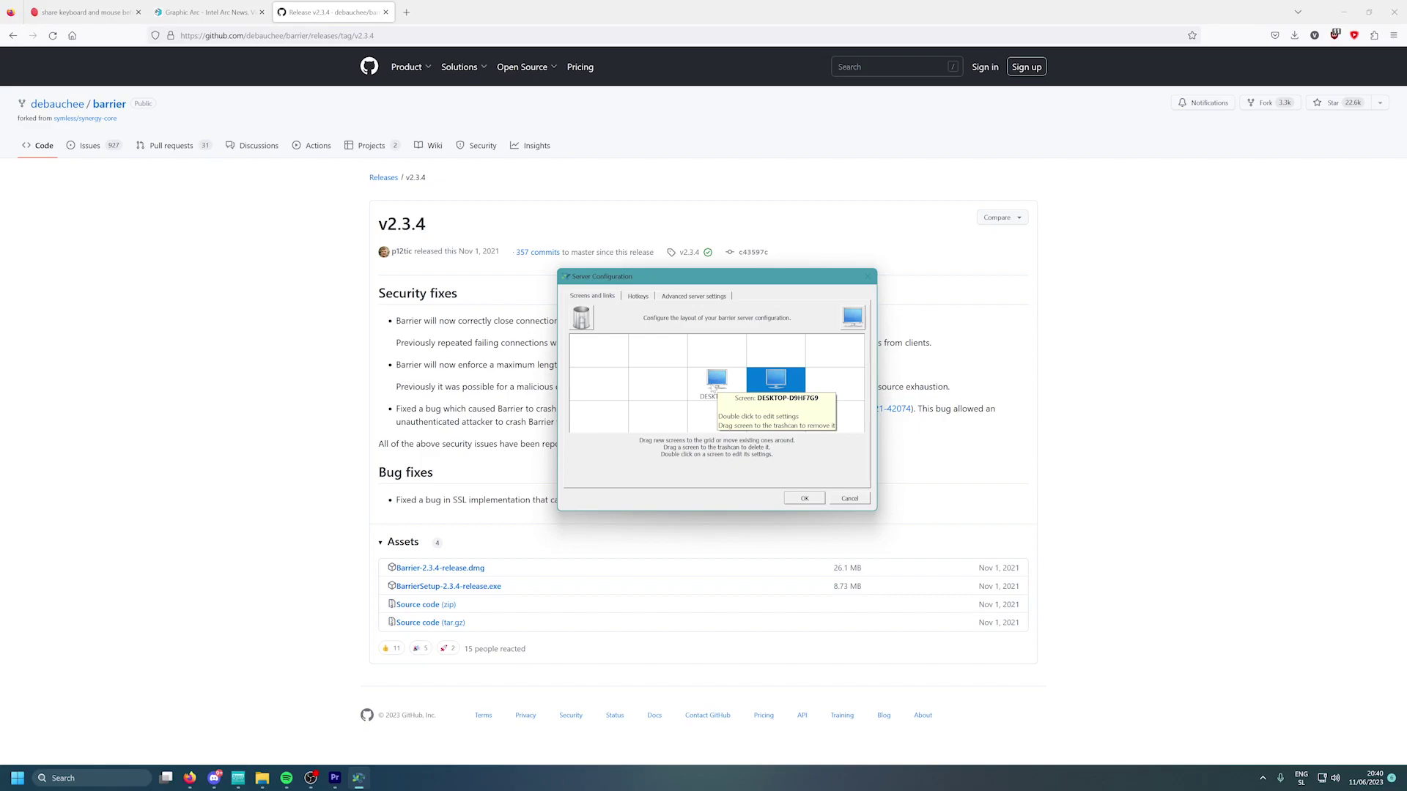
{"action": "left_click_drag", "start_coordinate": [713, 389], "coordinate": [781, 396]}
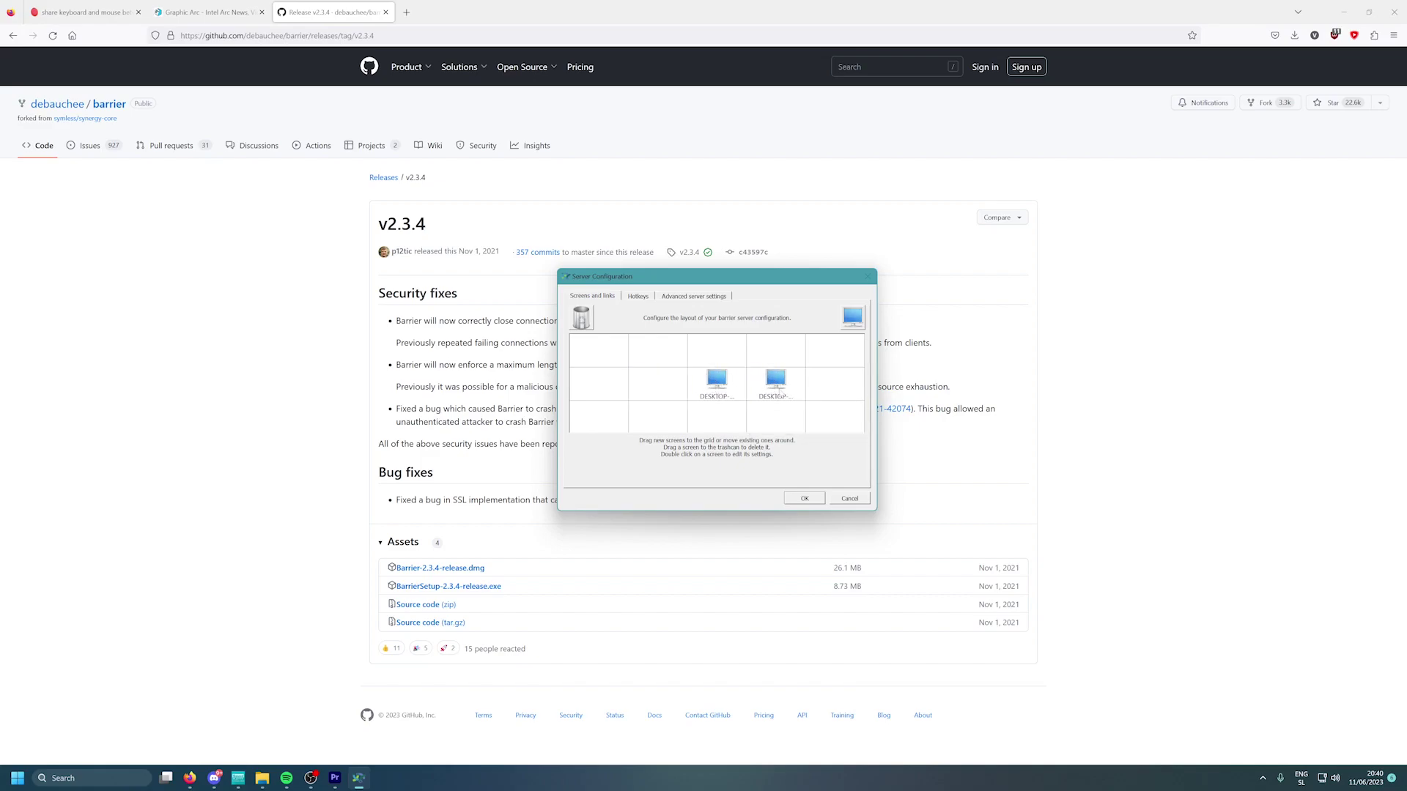
{"action": "left_click", "coordinate": [639, 297]}
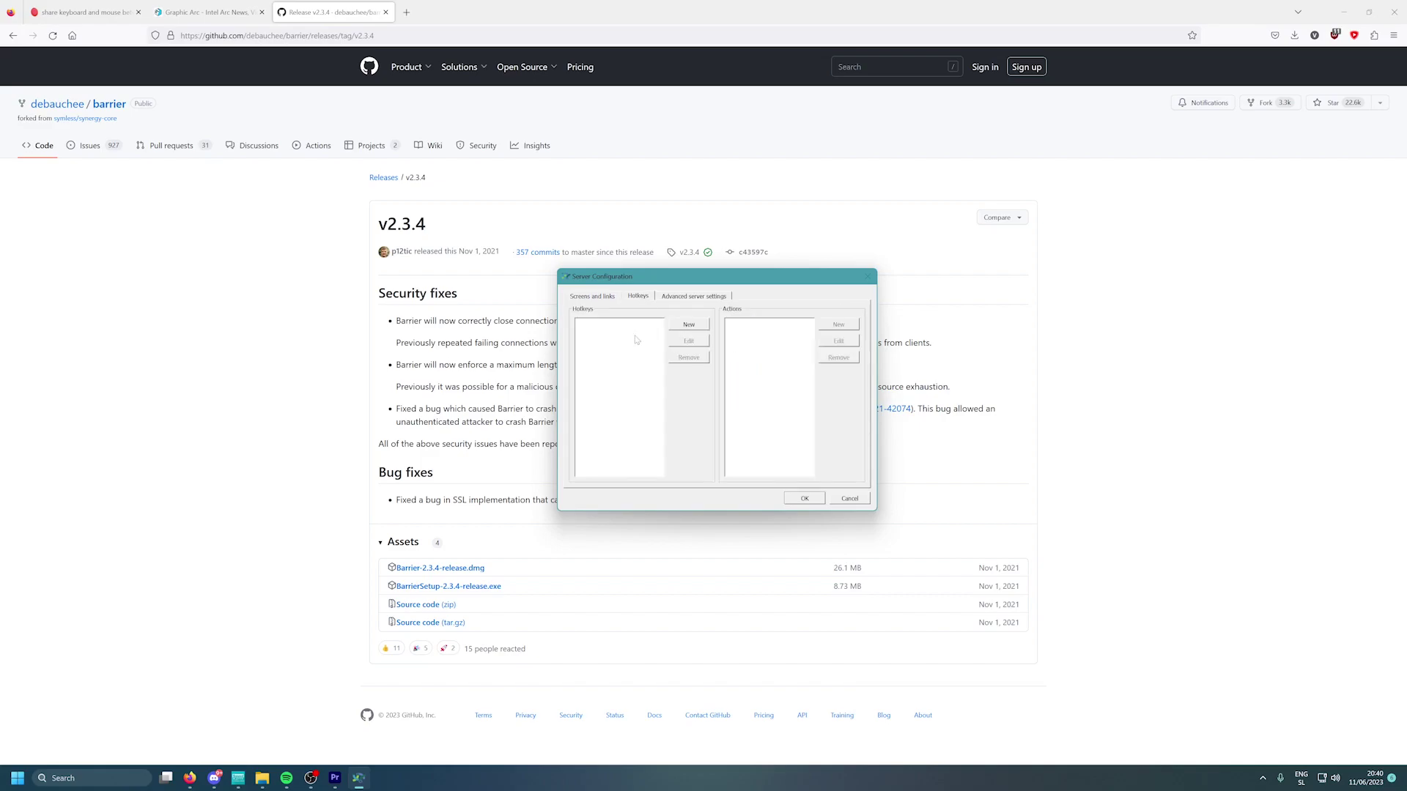
Step: Start a new hotkey on the Hotkeys tab and cancel it, leaving no hotkeys defined
{"action": "left_click", "coordinate": [689, 324]}
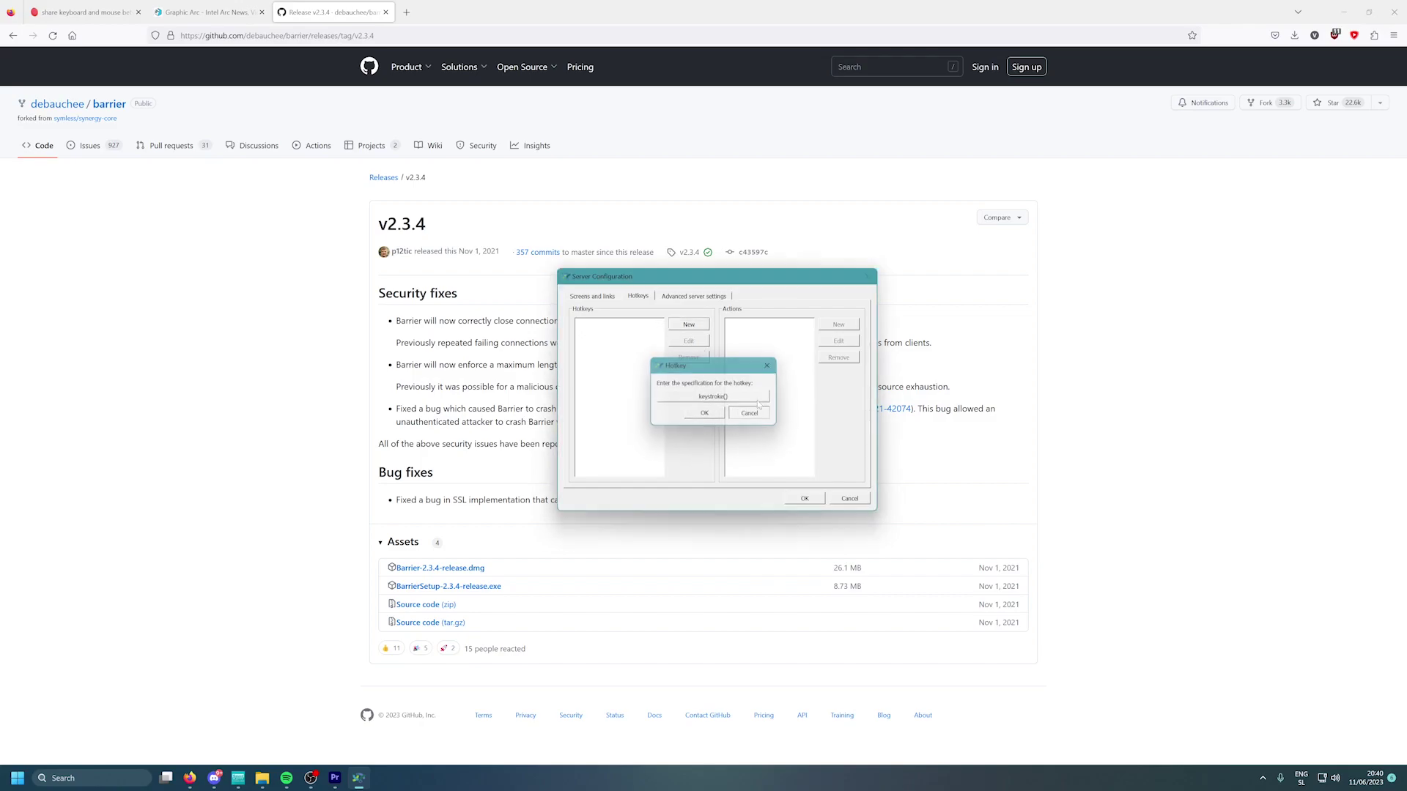
{"action": "left_click", "coordinate": [736, 409]}
{"action": "left_click", "coordinate": [689, 324]}
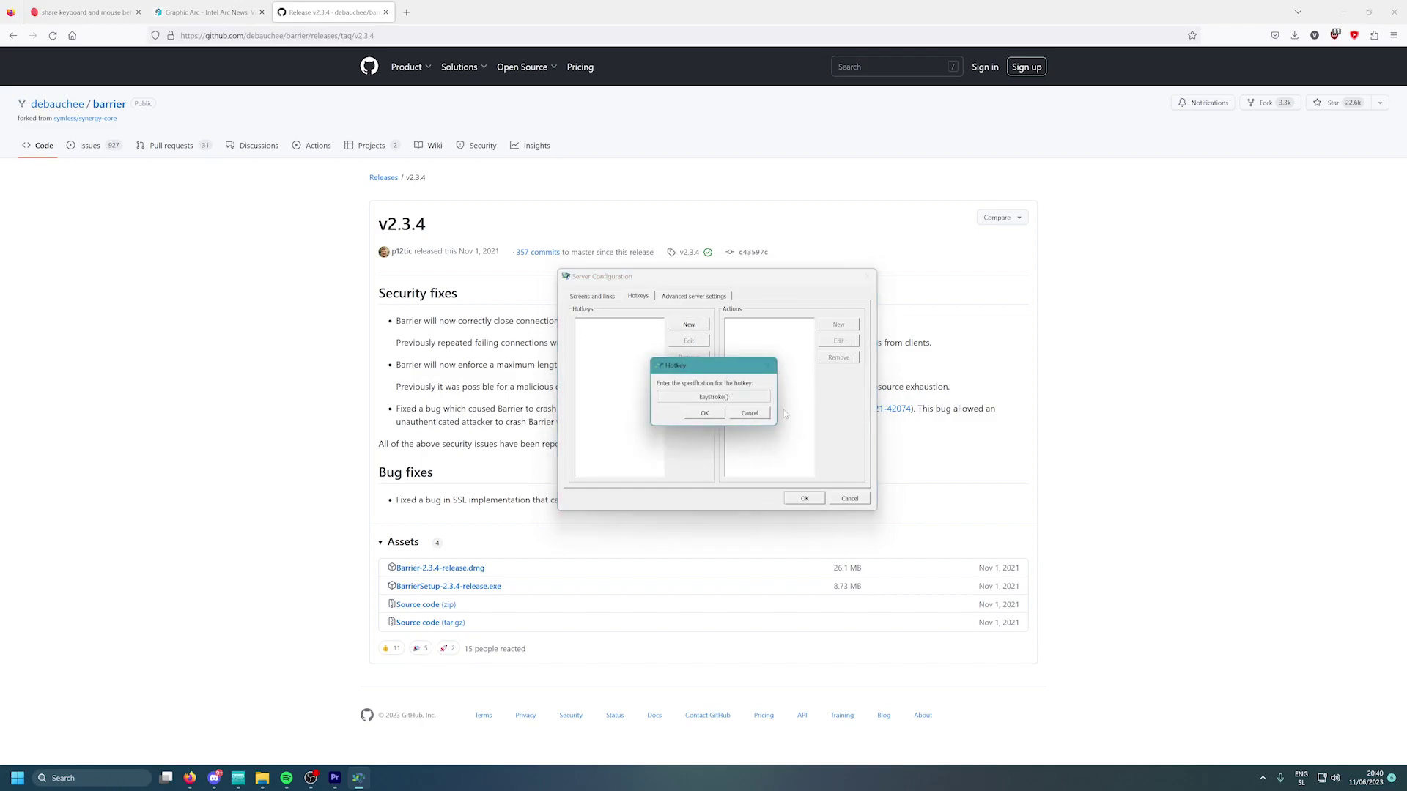
{"action": "left_click", "coordinate": [753, 416]}
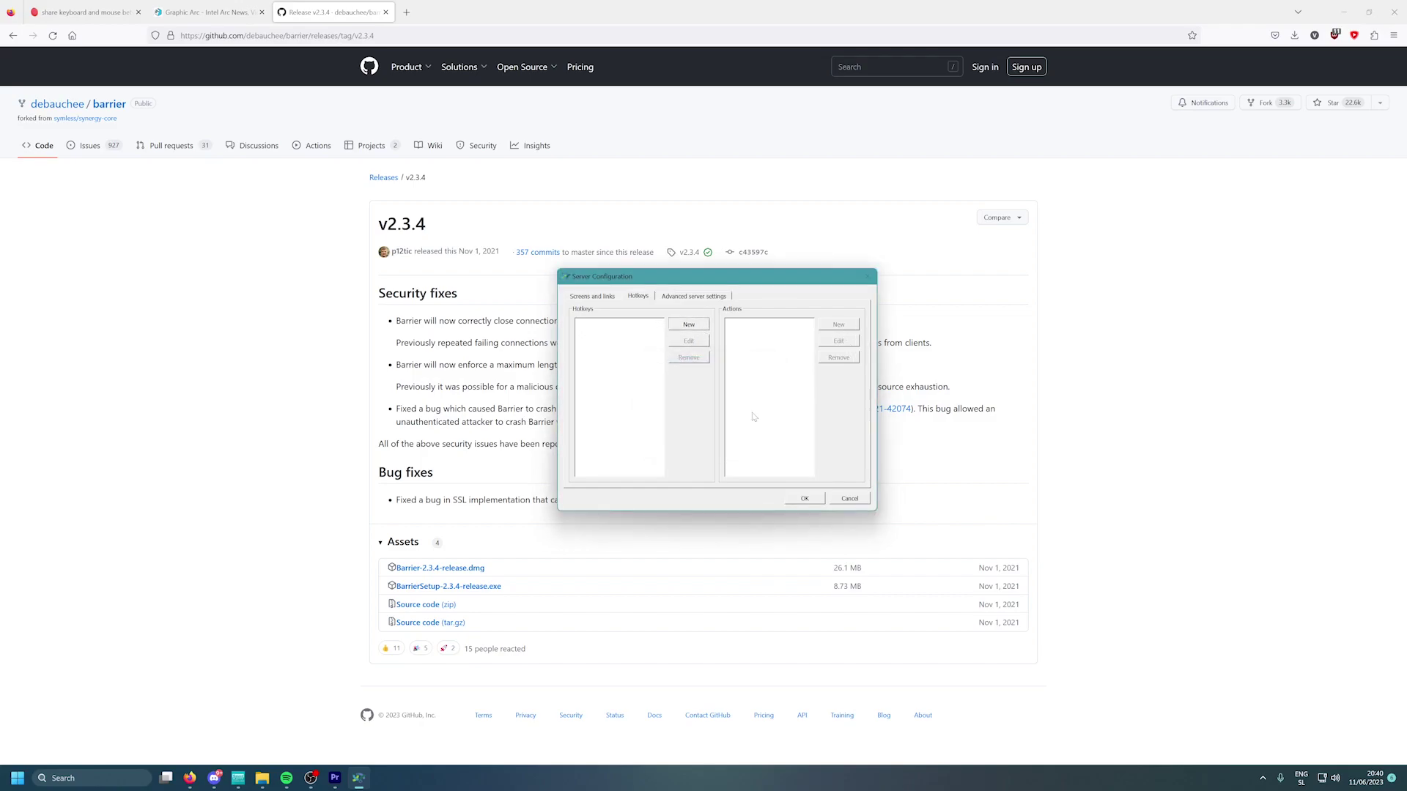
Step: In Advanced server settings, tick and then untick Switch after waiting
{"action": "left_click", "coordinate": [689, 297]}
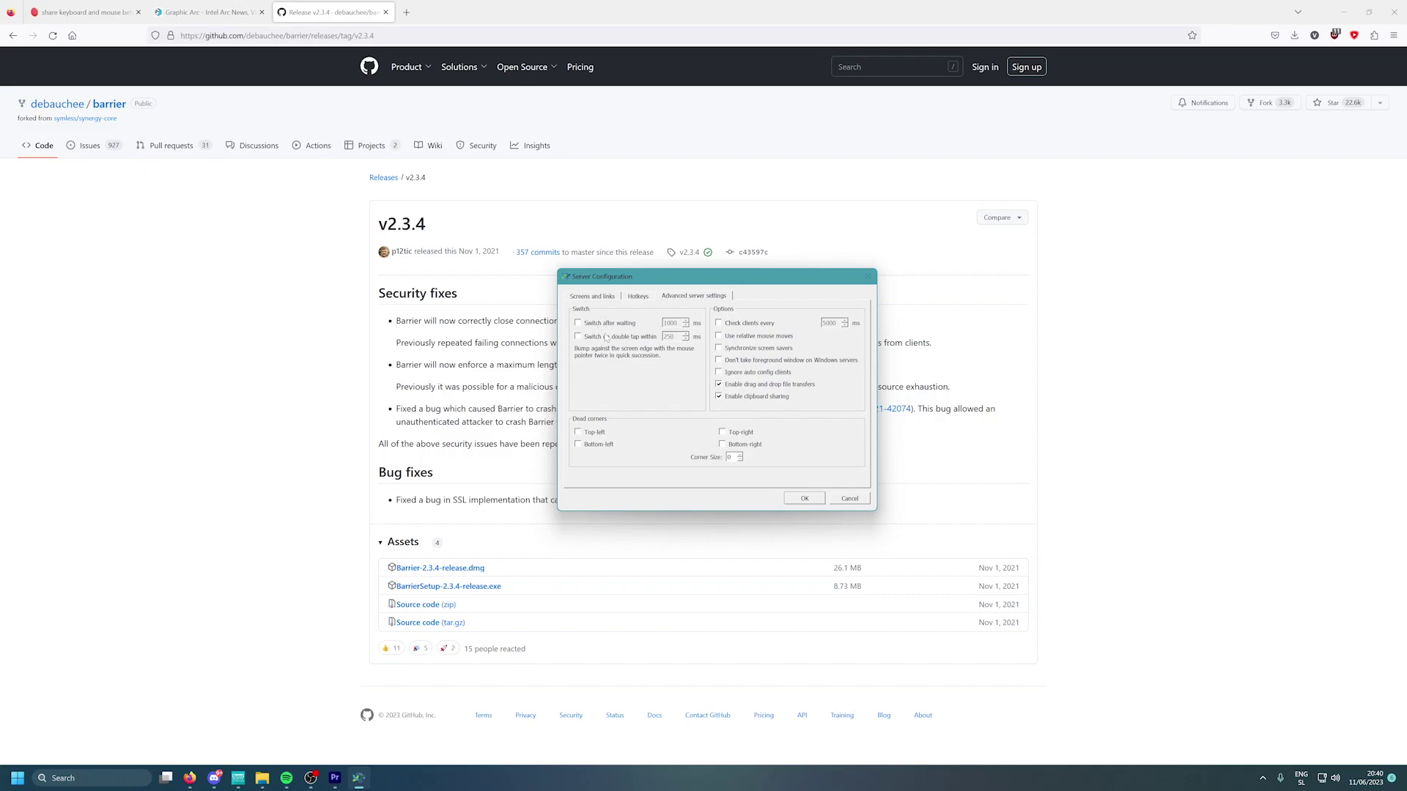
{"action": "left_click", "coordinate": [628, 324]}
{"action": "left_click", "coordinate": [618, 327]}
{"action": "left_click", "coordinate": [600, 297]}
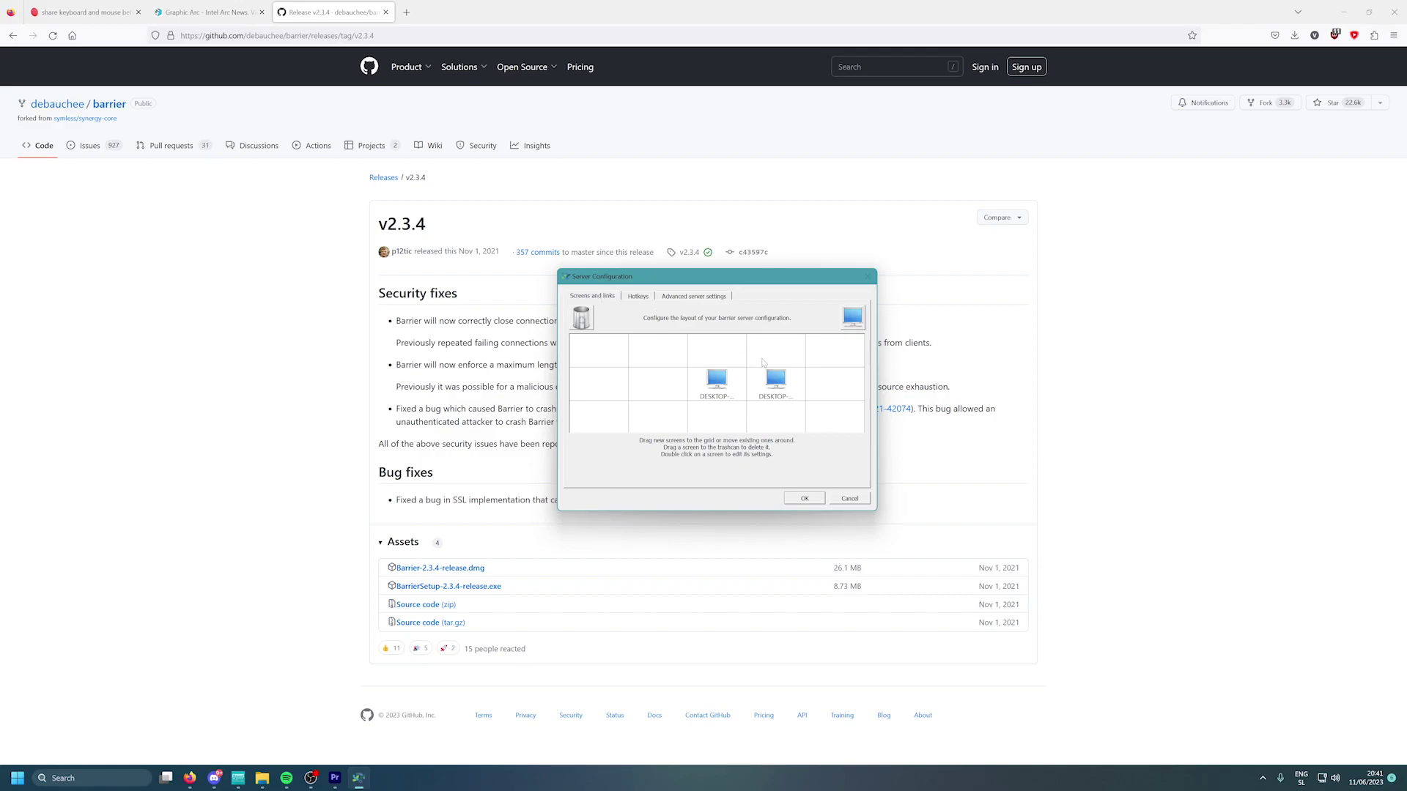